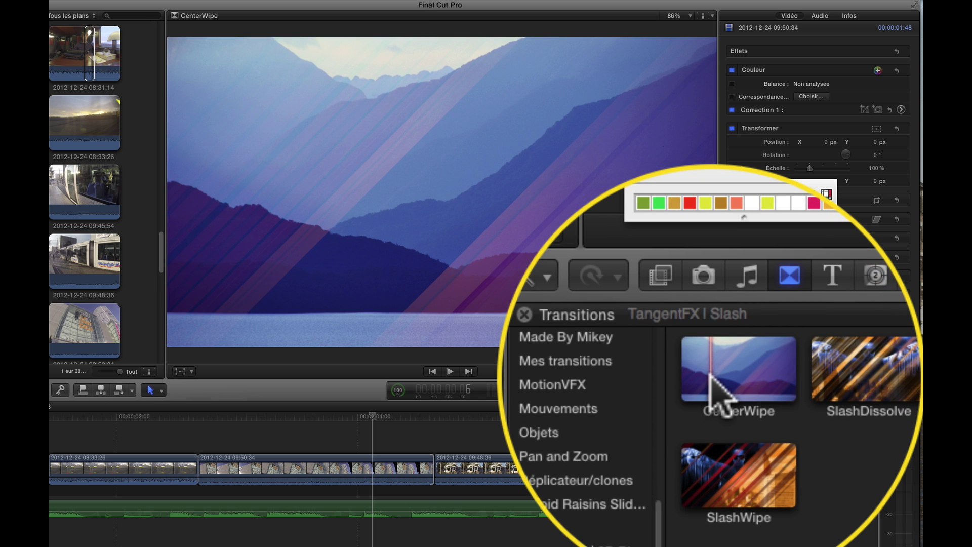
{"action": "left_click_drag", "start_coordinate": [773, 432], "coordinate": [434, 469]}
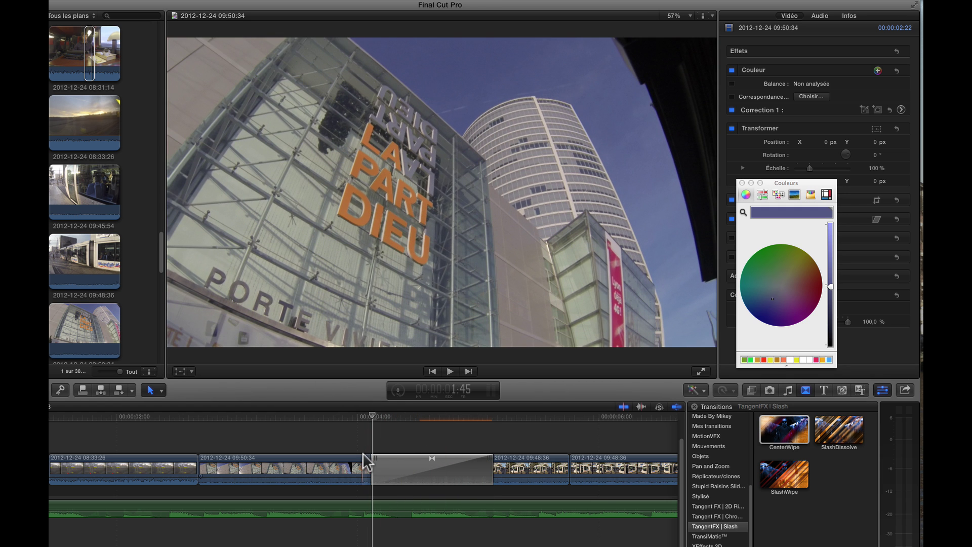
{"action": "key", "text": "space"}
{"action": "key", "text": "space"}
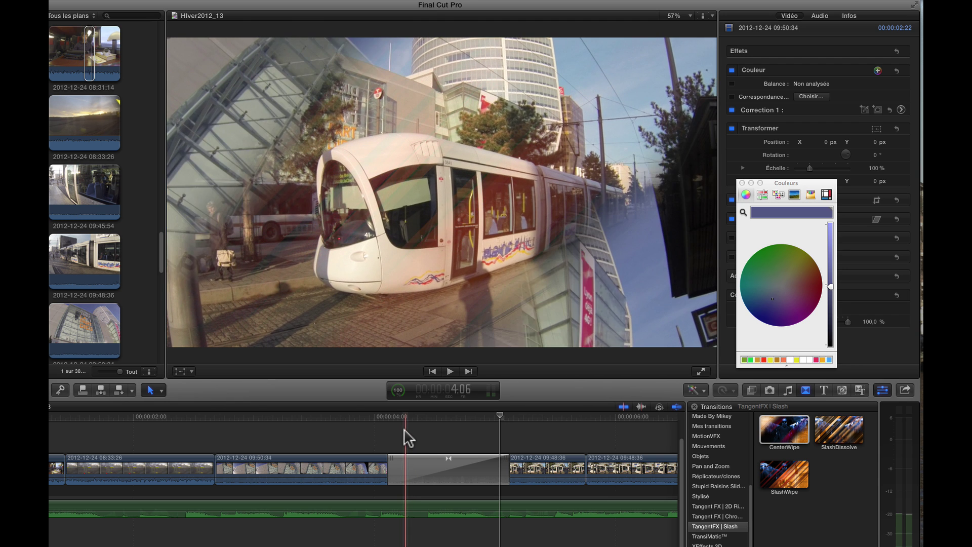
- Set the CenterWipe transition's Angle to -60 and its Slash Count to 50.52
{"action": "left_click", "coordinate": [411, 462]}
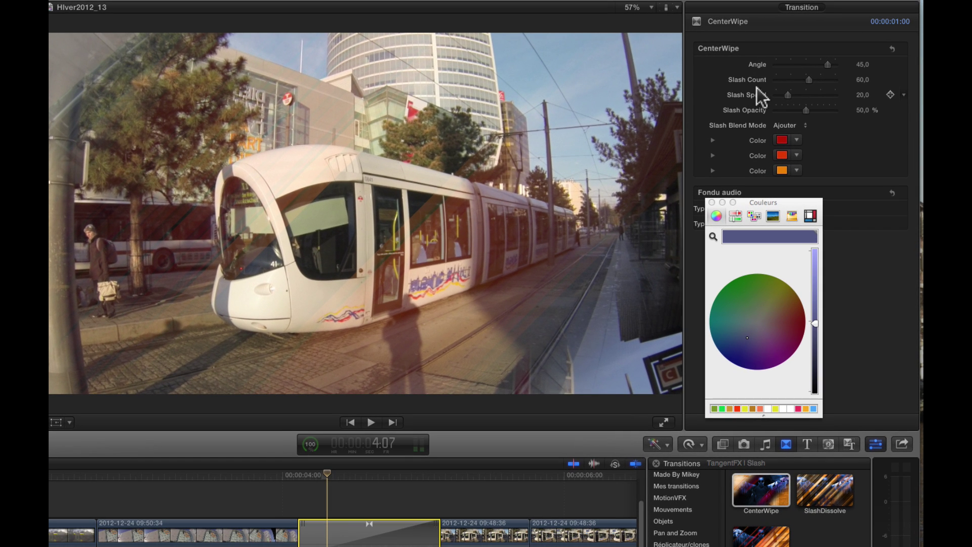
{"action": "mouse_move", "coordinate": [826, 63]}
{"action": "left_mouse_down"}
{"action": "mouse_move", "coordinate": [785, 65]}
{"action": "mouse_move", "coordinate": [862, 66]}
{"action": "mouse_move", "coordinate": [831, 66]}
{"action": "left_mouse_up"}
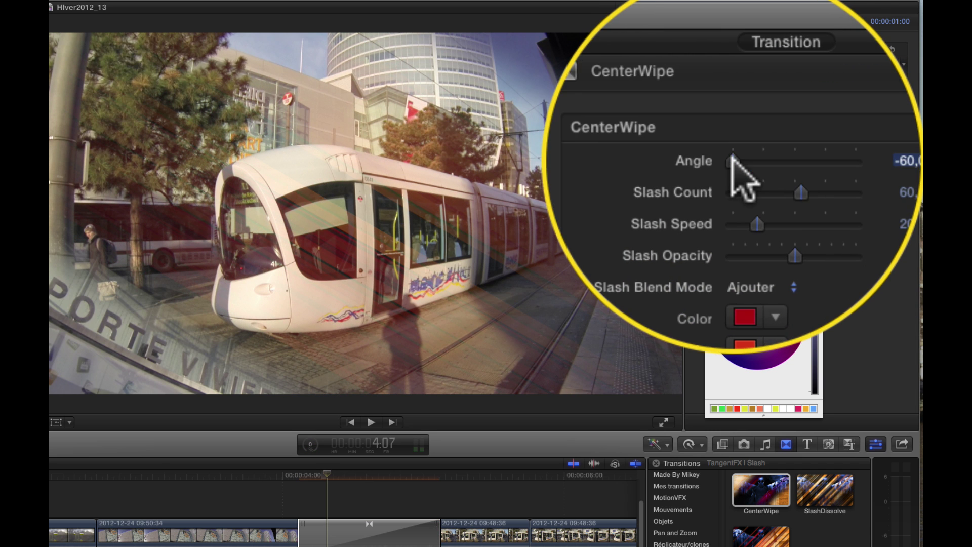
{"action": "mouse_move", "coordinate": [770, 65]}
{"action": "left_mouse_down"}
{"action": "mouse_move", "coordinate": [865, 66]}
{"action": "mouse_move", "coordinate": [770, 65]}
{"action": "left_mouse_up"}
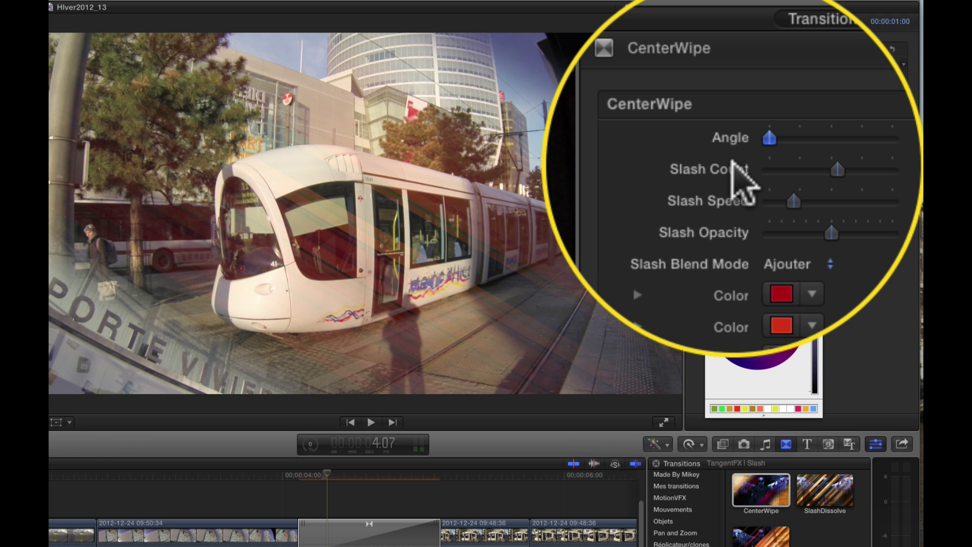
{"action": "left_click", "coordinate": [733, 160]}
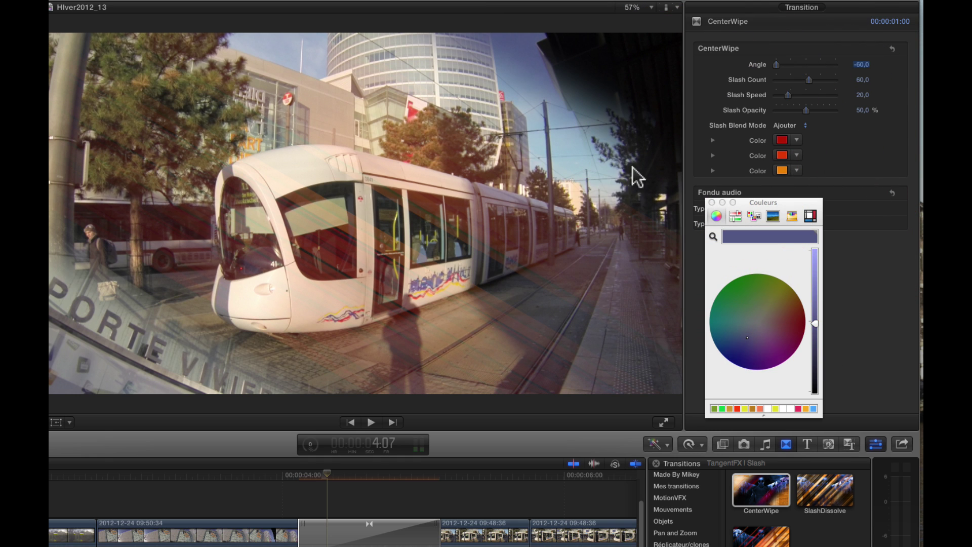
{"action": "mouse_move", "coordinate": [809, 81]}
{"action": "left_mouse_down"}
{"action": "mouse_move", "coordinate": [797, 81]}
{"action": "mouse_move", "coordinate": [823, 80]}
{"action": "mouse_move", "coordinate": [805, 81]}
{"action": "left_mouse_up"}
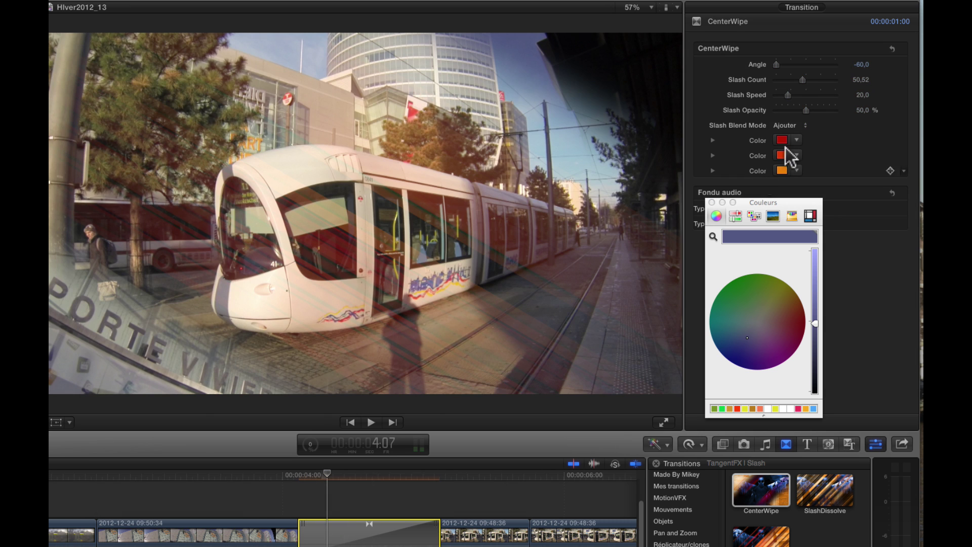
- Test CenterWipe's Slash Speed at 0, 100 and 39.25 across the transition, settle on 0, and set Slash Opacity to 100 %
{"action": "left_click_drag", "start_coordinate": [787, 96], "coordinate": [773, 95]}
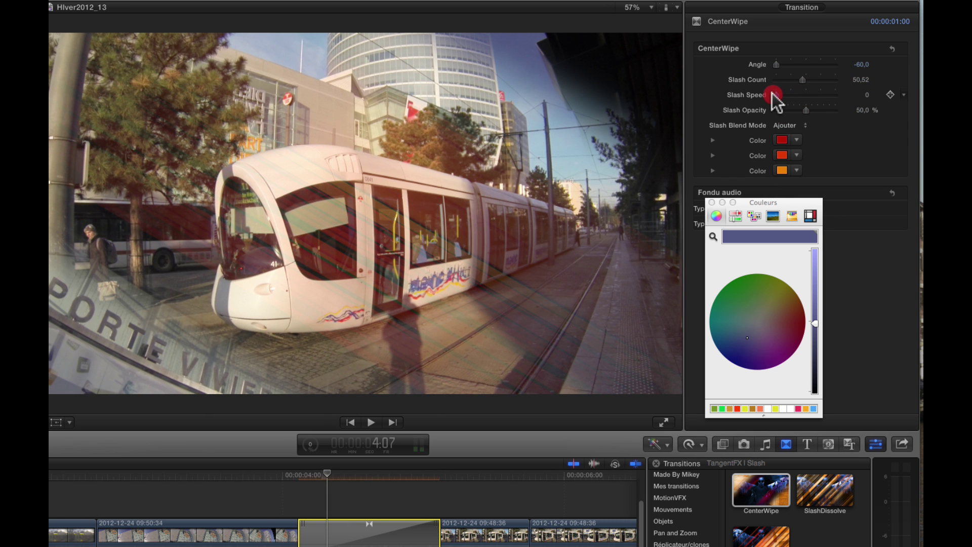
{"action": "mouse_move", "coordinate": [326, 472]}
{"action": "left_mouse_down"}
{"action": "mouse_move", "coordinate": [309, 473]}
{"action": "mouse_move", "coordinate": [436, 469]}
{"action": "mouse_move", "coordinate": [427, 472]}
{"action": "left_mouse_up"}
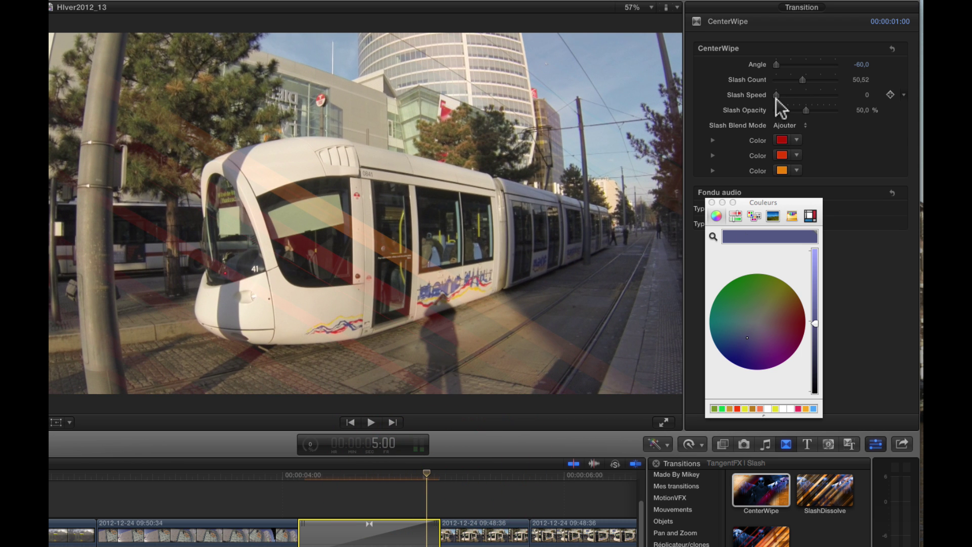
{"action": "left_click_drag", "start_coordinate": [779, 96], "coordinate": [853, 91]}
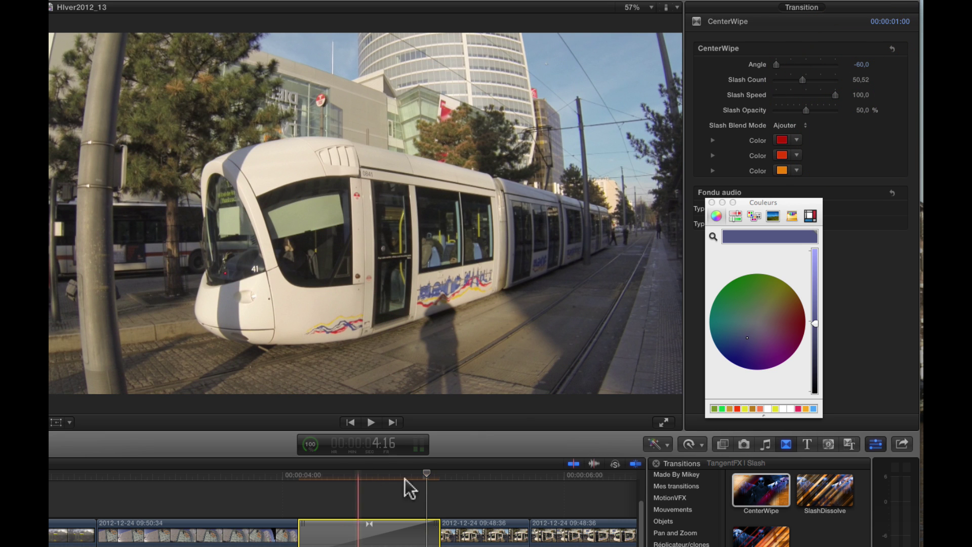
{"action": "left_click_drag", "start_coordinate": [424, 471], "coordinate": [337, 481]}
{"action": "left_click_drag", "start_coordinate": [812, 97], "coordinate": [799, 96]}
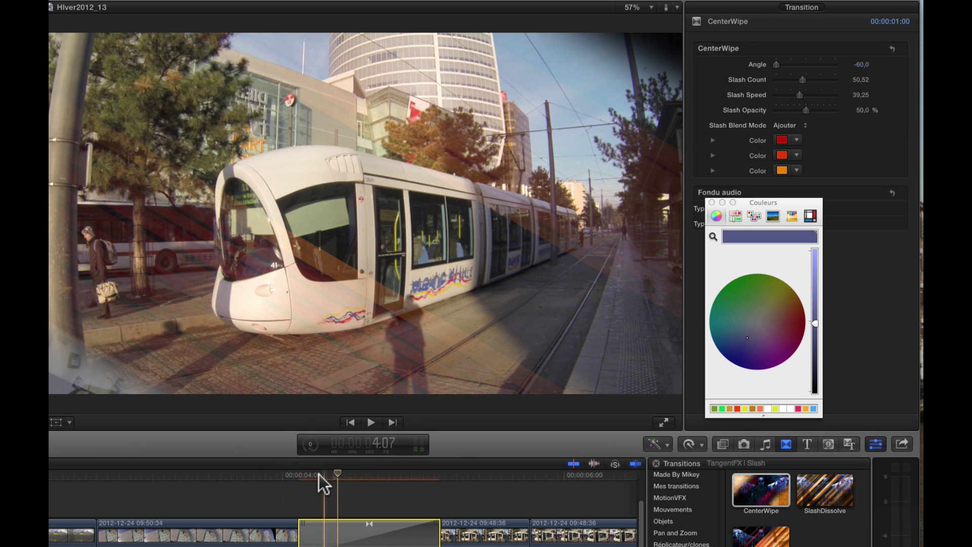
{"action": "mouse_move", "coordinate": [319, 475]}
{"action": "left_mouse_down"}
{"action": "mouse_move", "coordinate": [300, 478]}
{"action": "mouse_move", "coordinate": [409, 470]}
{"action": "mouse_move", "coordinate": [336, 472]}
{"action": "left_mouse_up"}
{"action": "left_click_drag", "start_coordinate": [799, 93], "coordinate": [749, 97]}
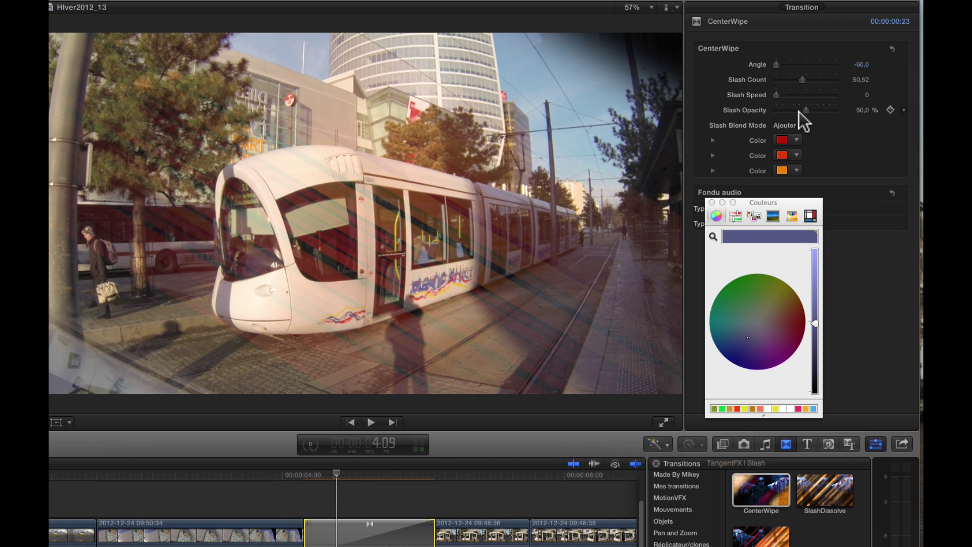
{"action": "left_click_drag", "start_coordinate": [806, 111], "coordinate": [750, 110]}
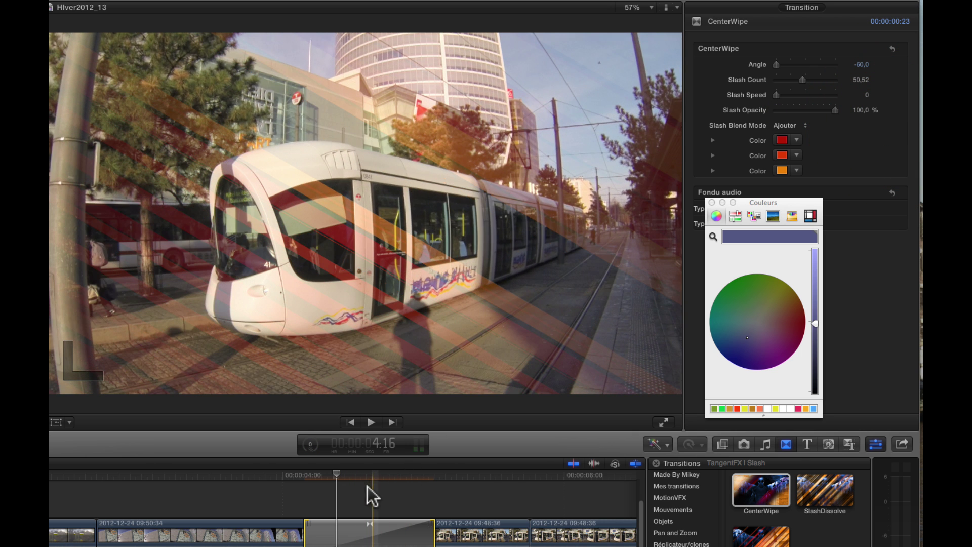
- Recolour the three CenterWipe slashes with light blue, greyish brown and cream sampled from the viewer image
{"action": "left_click", "coordinate": [782, 140]}
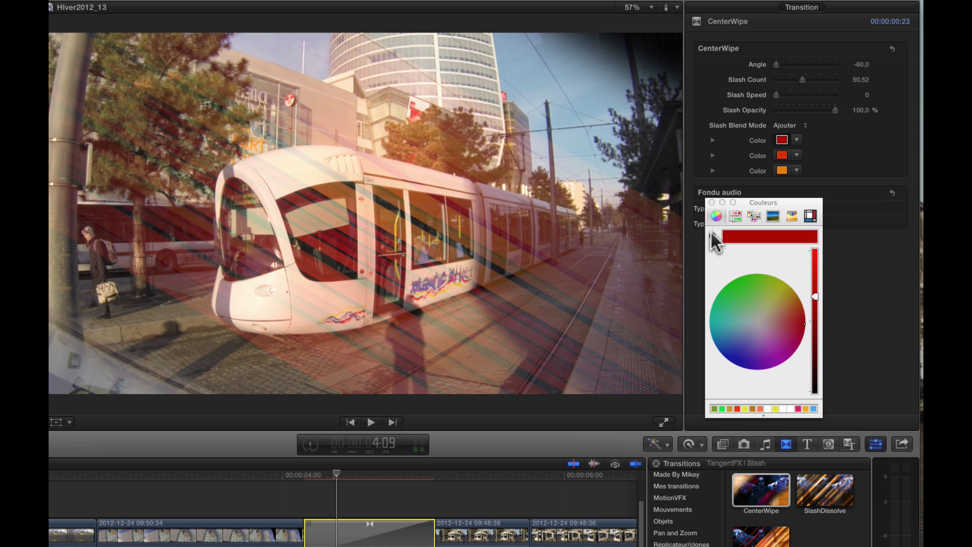
{"action": "left_click", "coordinate": [521, 76]}
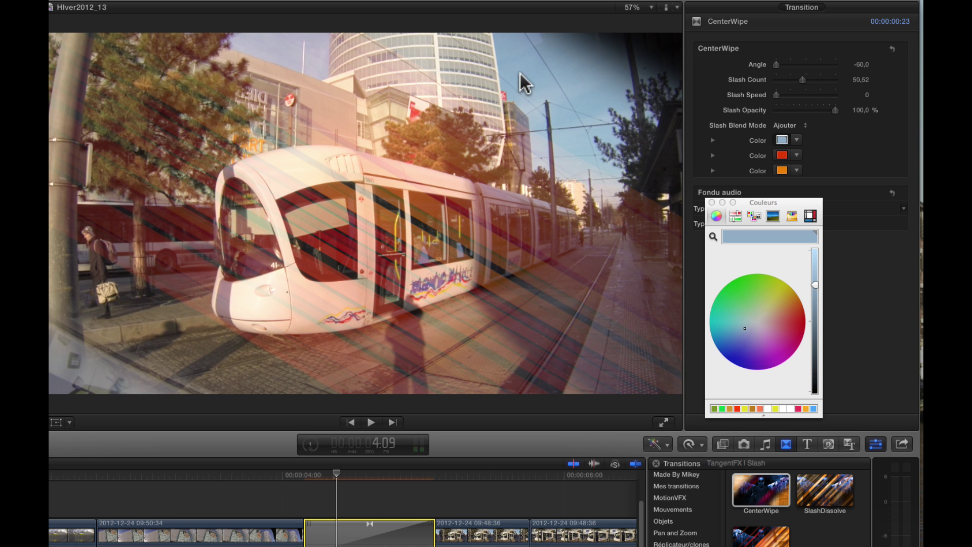
{"action": "left_click", "coordinate": [782, 156]}
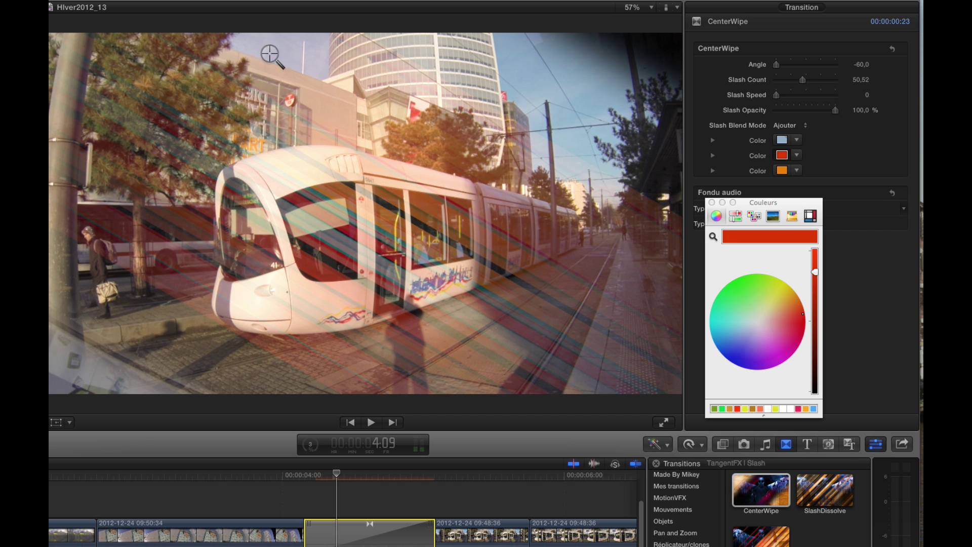
{"action": "left_click", "coordinate": [56, 224]}
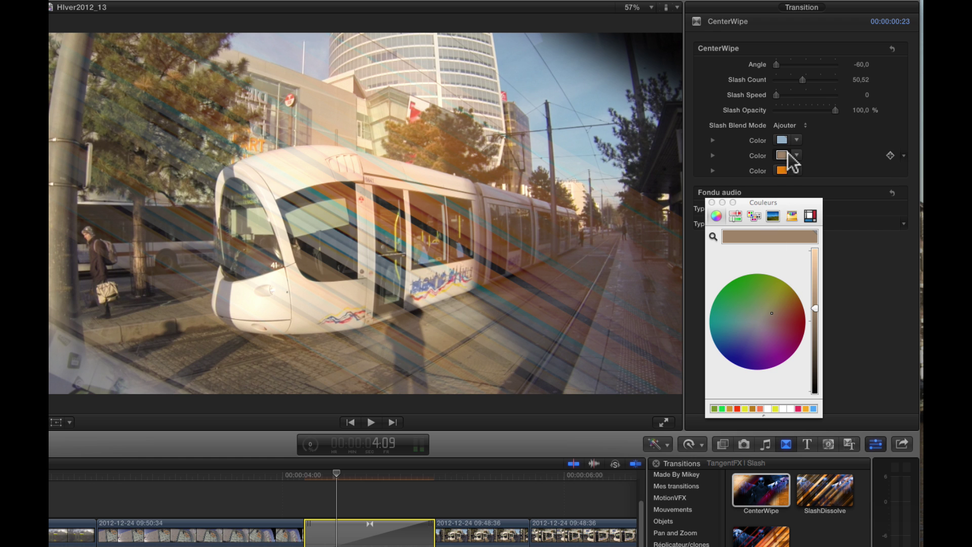
{"action": "left_click", "coordinate": [782, 171]}
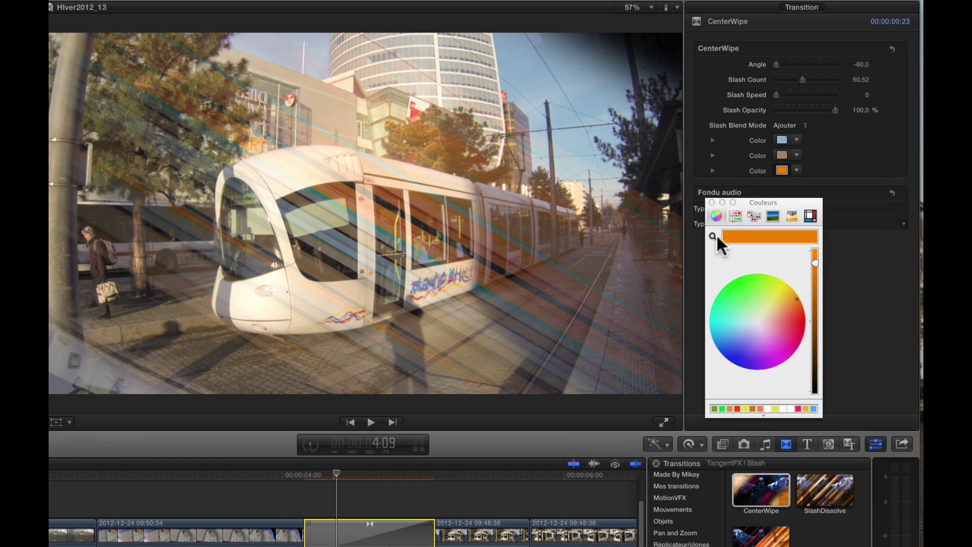
{"action": "left_click", "coordinate": [291, 315]}
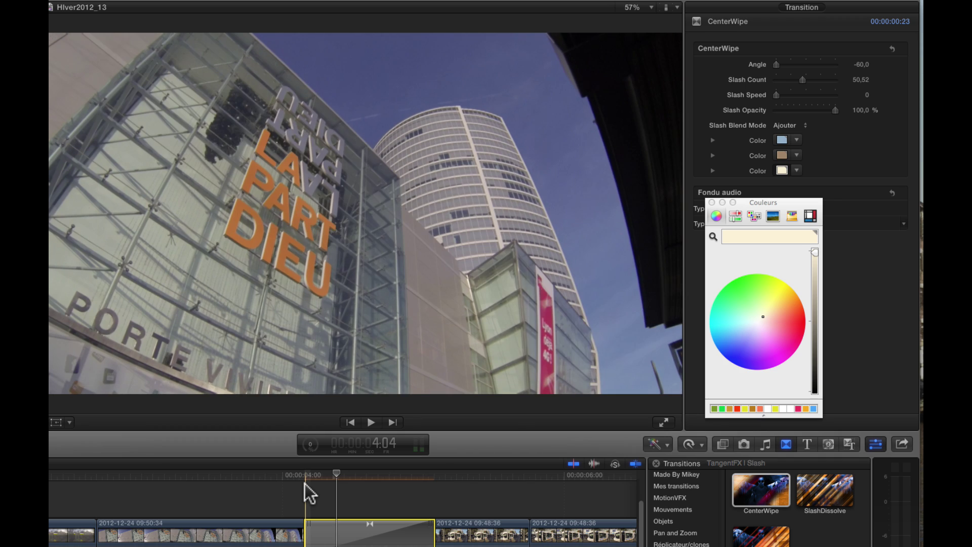
- Play the customized CenterWipe transition twice from its start to review it
{"action": "key", "text": "space"}
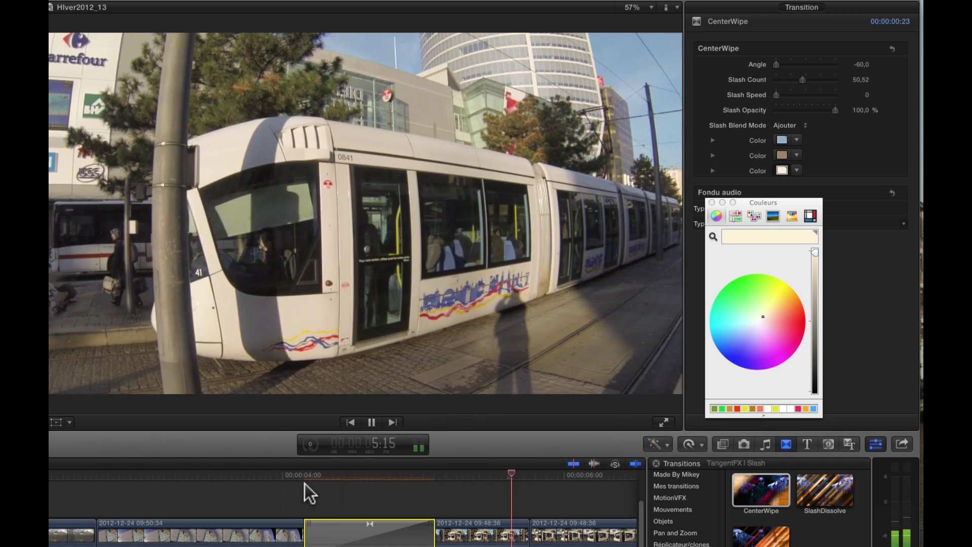
{"action": "left_click", "coordinate": [305, 474]}
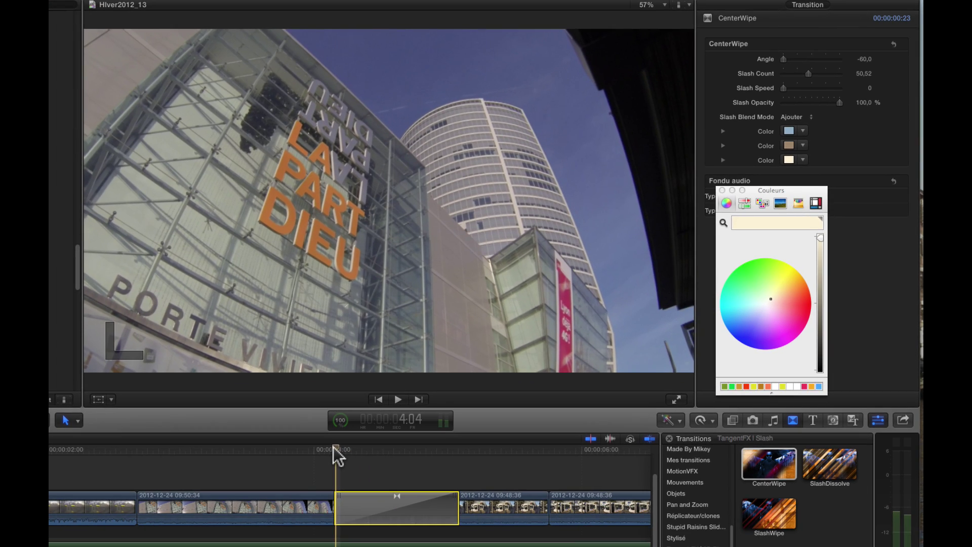
{"action": "key", "text": "space"}
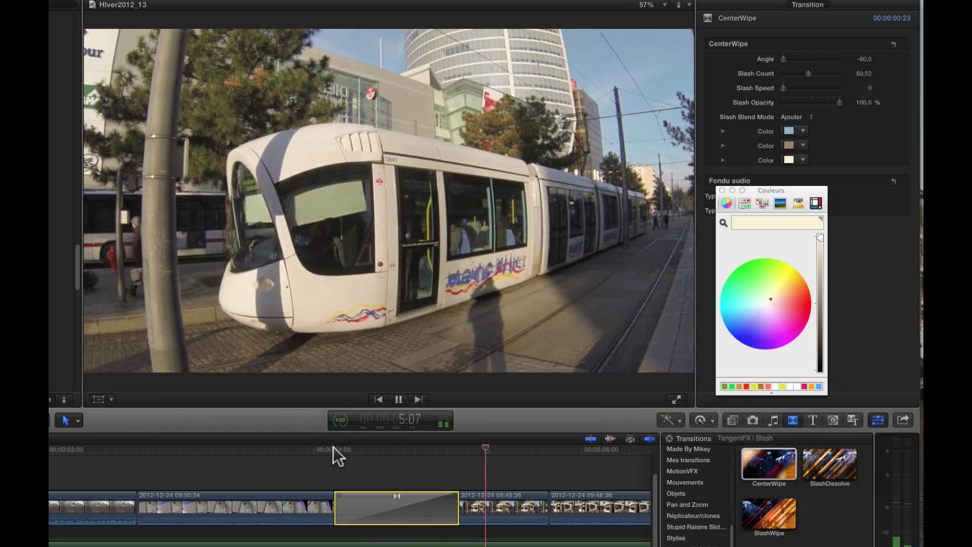
{"action": "key", "text": "space"}
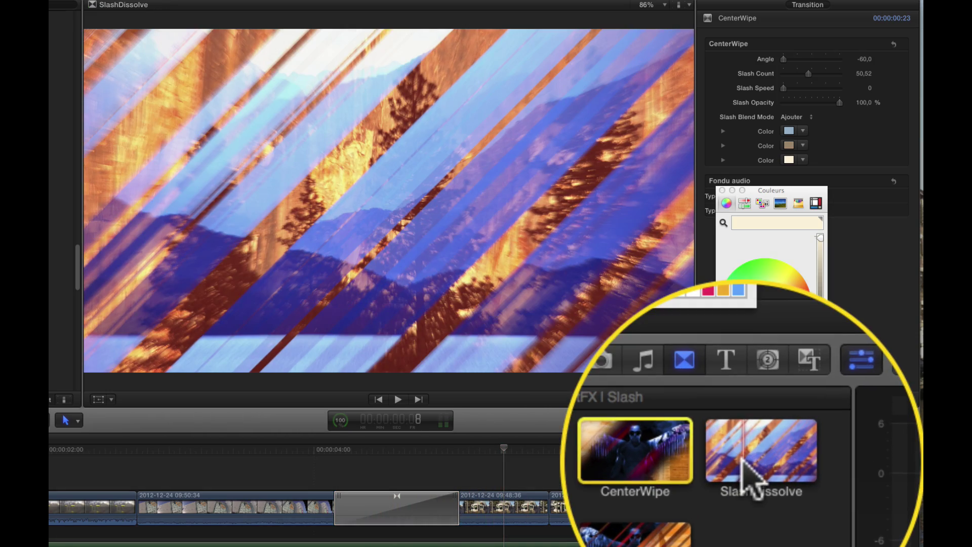
- Replace the CenterWipe transition in the timeline with SlashDissolve
{"action": "double_click", "coordinate": [821, 467]}
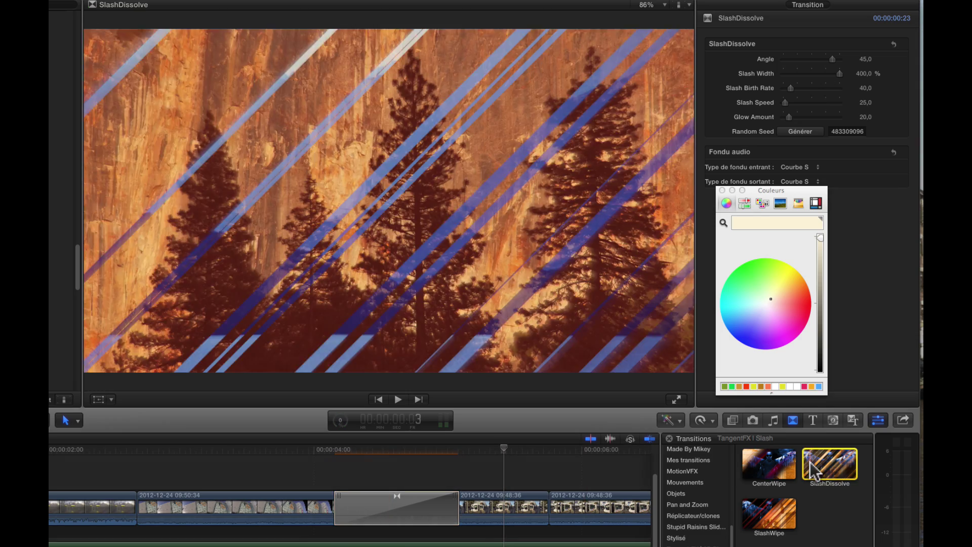
{"action": "left_click", "coordinate": [826, 470]}
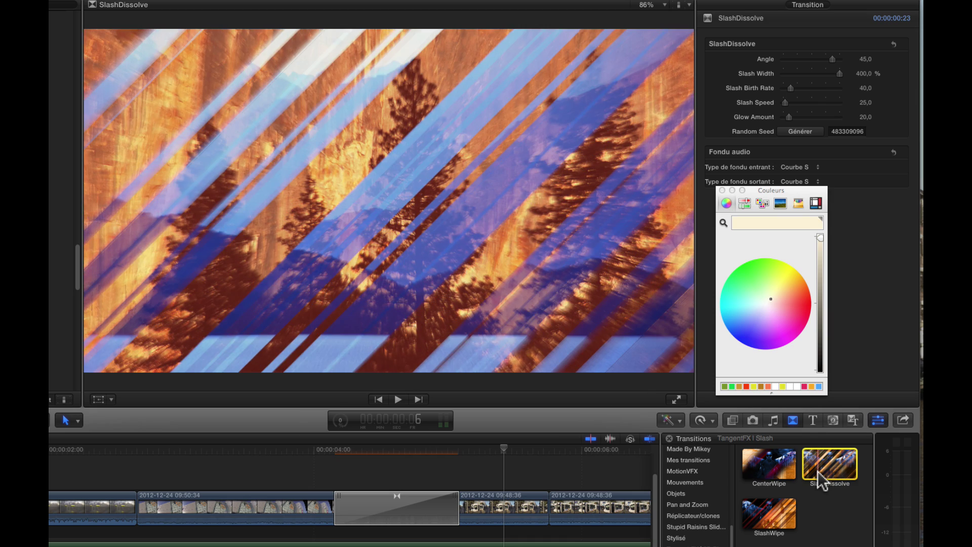
{"action": "left_click", "coordinate": [336, 463]}
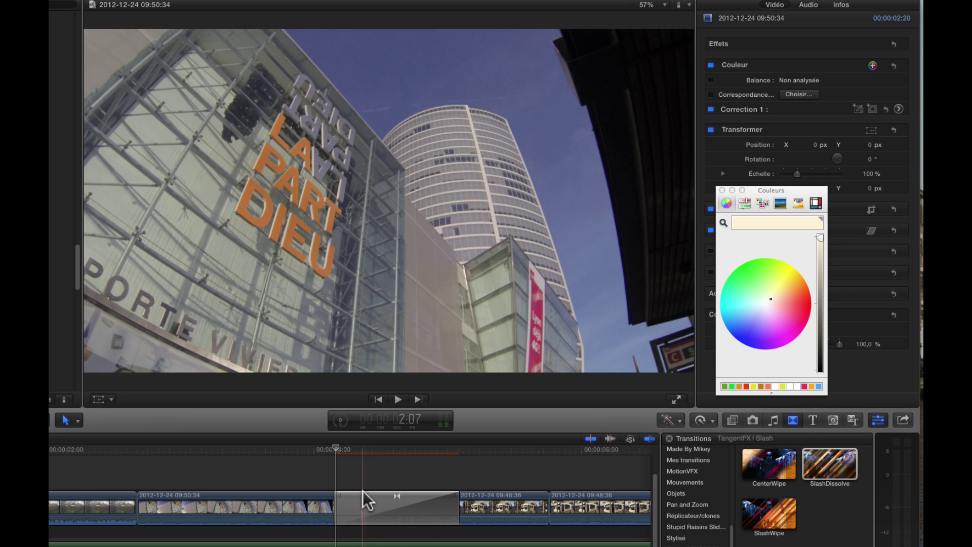
- Set SlashDissolve's Angle to 1.34, Slash Width to 281.42 % and Slash Birth Rate to 73, and generate a new random seed
{"action": "left_click", "coordinate": [363, 491]}
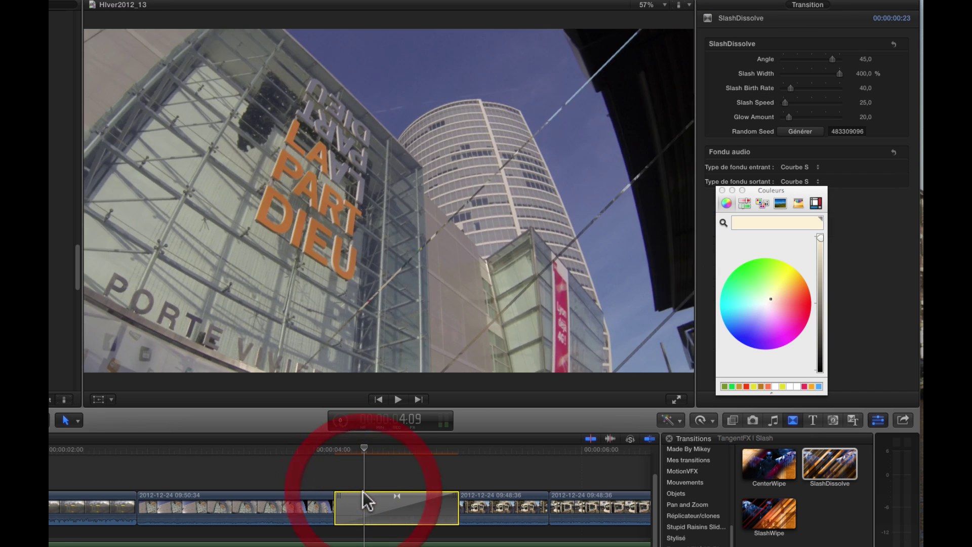
{"action": "left_click_drag", "start_coordinate": [833, 59], "coordinate": [798, 88]}
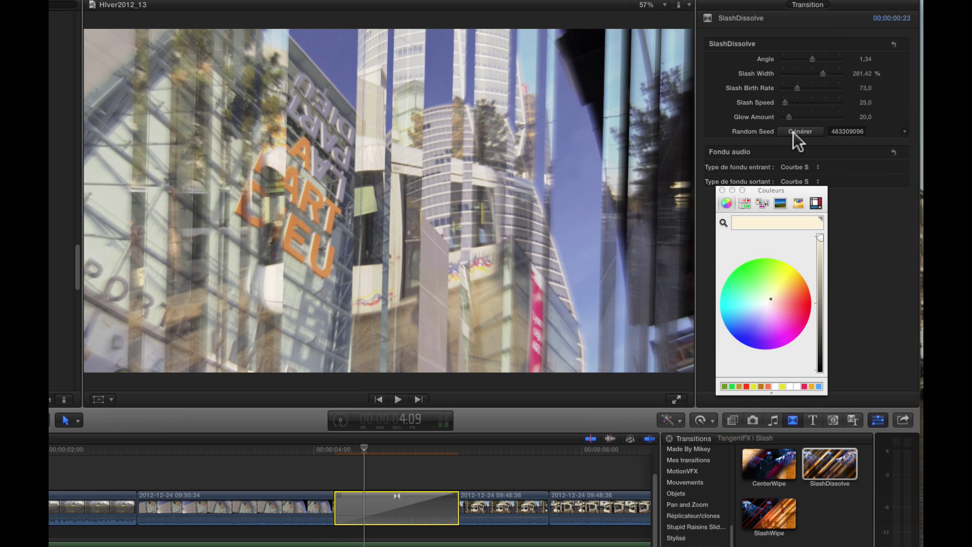
{"action": "left_click", "coordinate": [793, 132]}
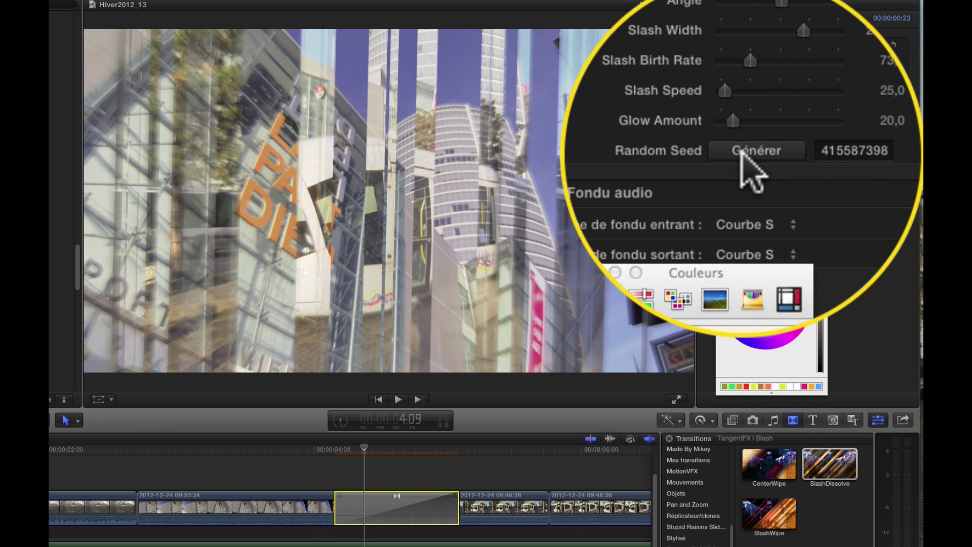
{"action": "left_click", "coordinate": [743, 154]}
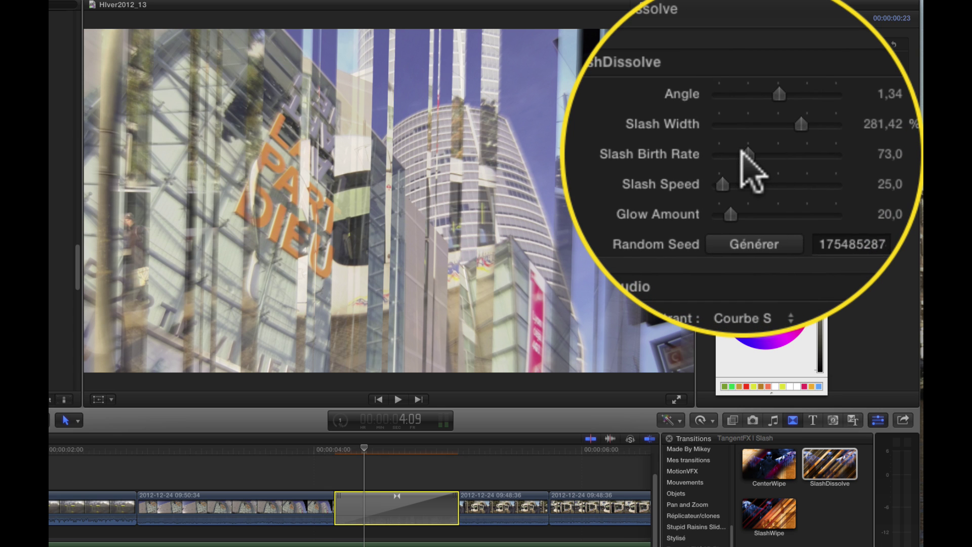
{"action": "left_click", "coordinate": [742, 154]}
- Set SlashDissolve's Slash Birth Rate to 113, Slash Speed to 512 and Glow Amount to 127
{"action": "left_click_drag", "start_coordinate": [743, 155], "coordinate": [736, 154]}
{"action": "left_click_drag", "start_coordinate": [803, 87], "coordinate": [804, 87]}
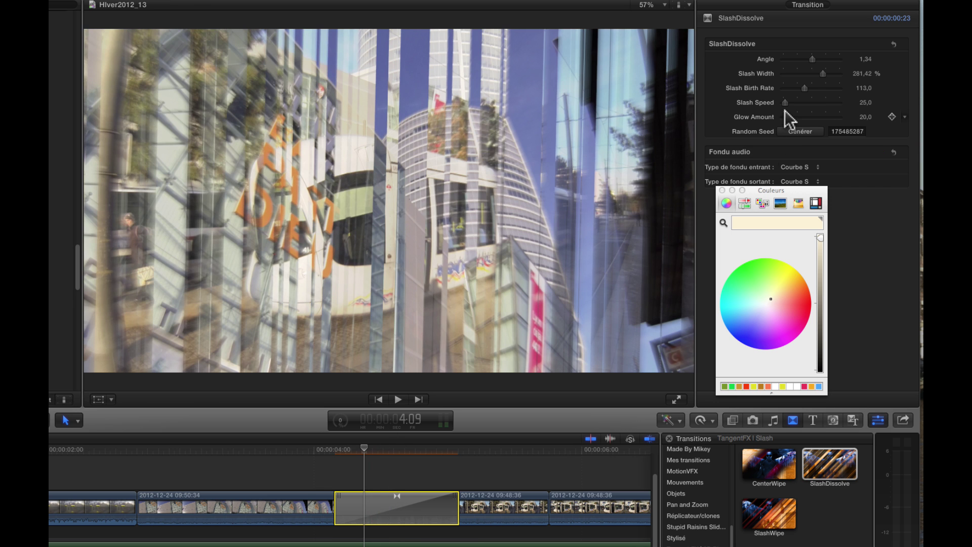
{"action": "mouse_move", "coordinate": [785, 108]}
{"action": "left_mouse_down"}
{"action": "mouse_move", "coordinate": [812, 104]}
{"action": "mouse_move", "coordinate": [784, 117]}
{"action": "mouse_move", "coordinate": [823, 117]}
{"action": "mouse_move", "coordinate": [773, 117]}
{"action": "left_mouse_up"}
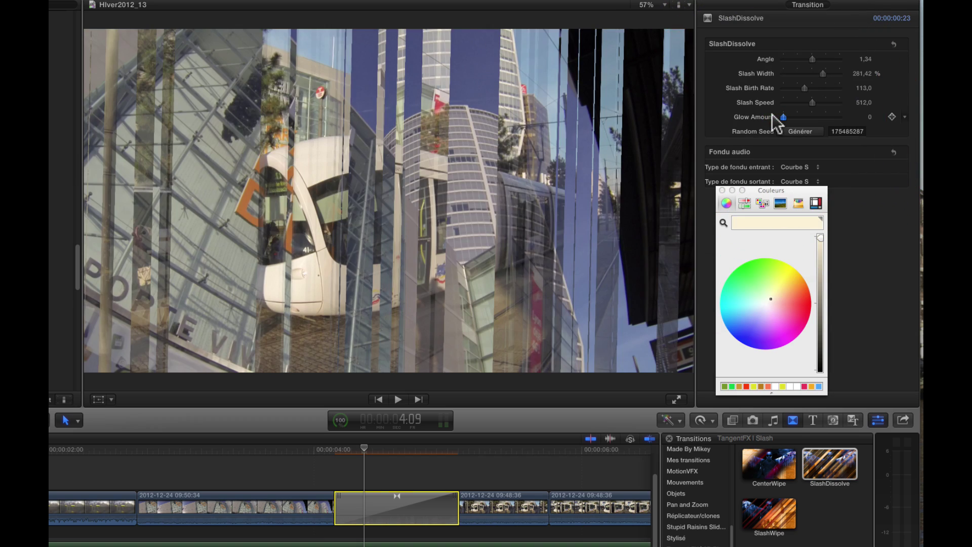
- Play back the adjusted SlashDissolve transition from just before its start
{"action": "key", "text": "space"}
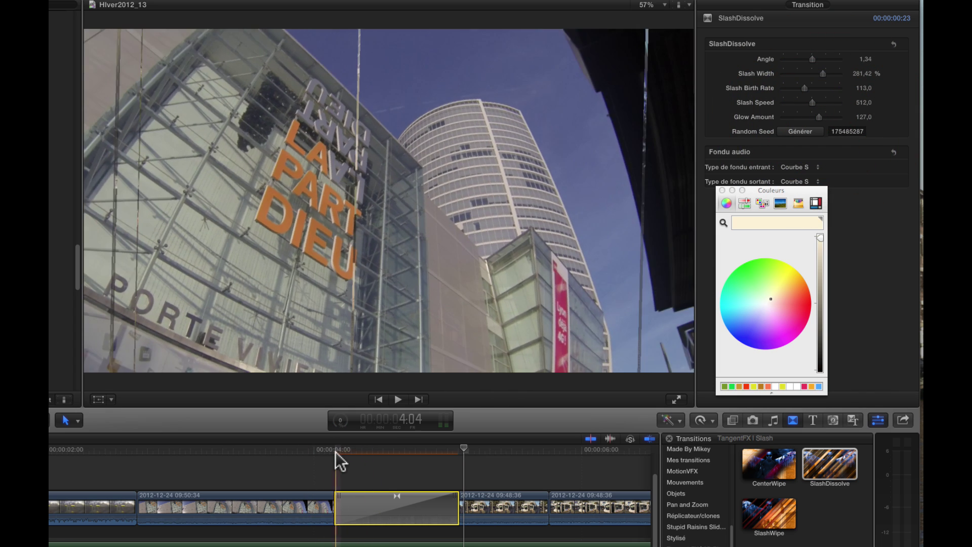
{"action": "key", "text": "space"}
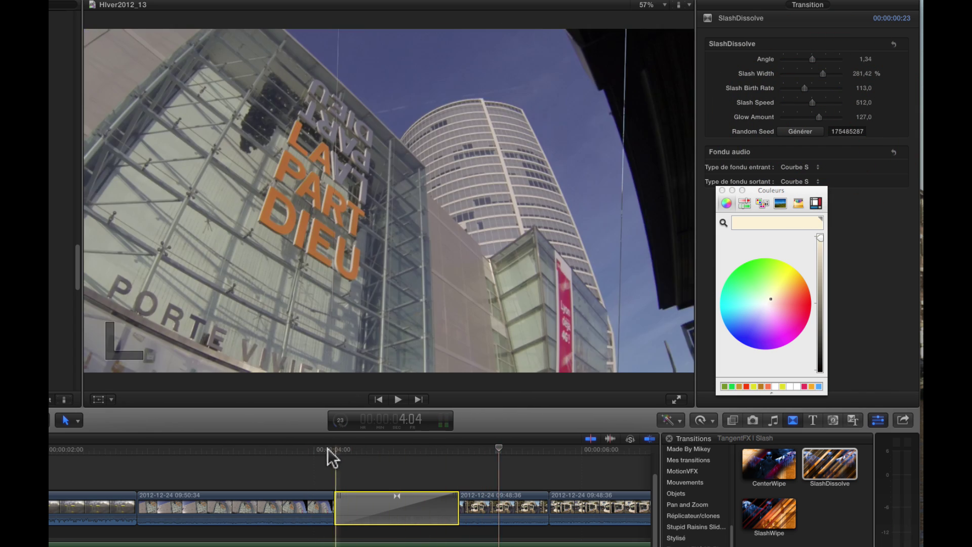
{"action": "left_click", "coordinate": [327, 448]}
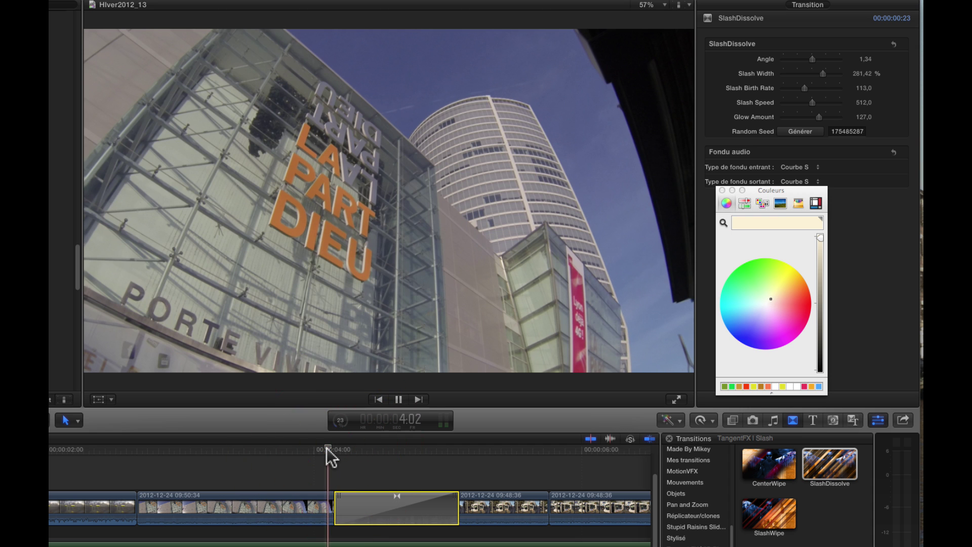
- Raise SlashDissolve's Slash Speed to 1000 and play back the transition from the clip before it
{"action": "key", "text": "space"}
{"action": "key", "text": "space"}
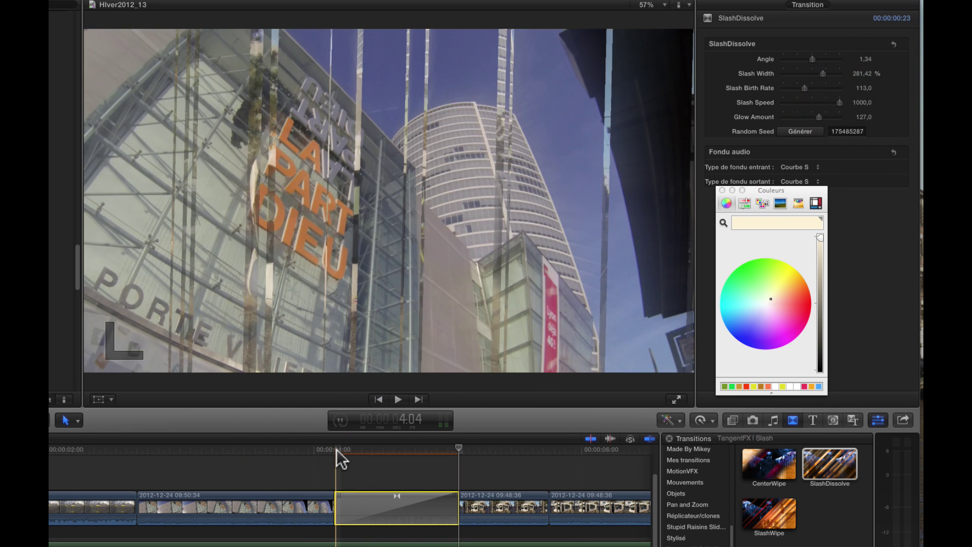
{"action": "left_click", "coordinate": [336, 450]}
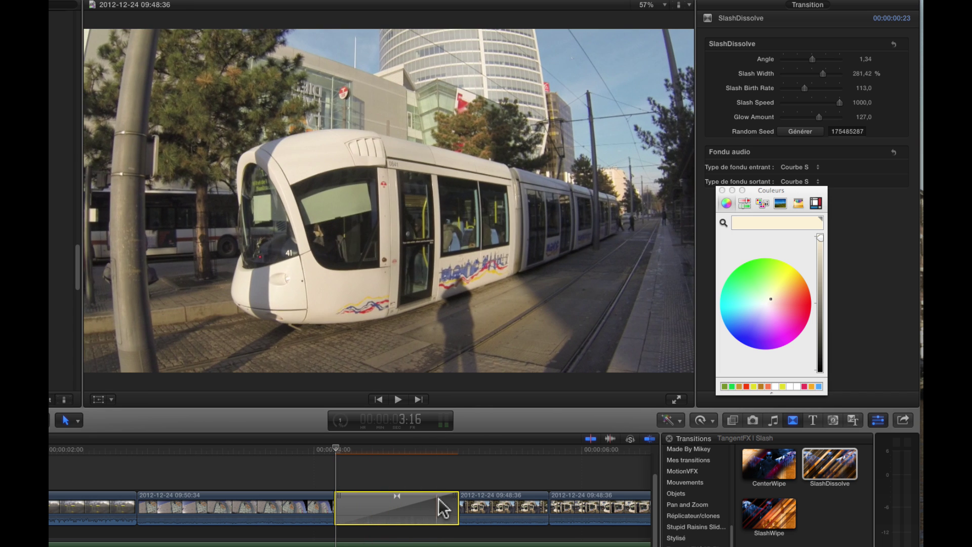
{"action": "key", "text": "space"}
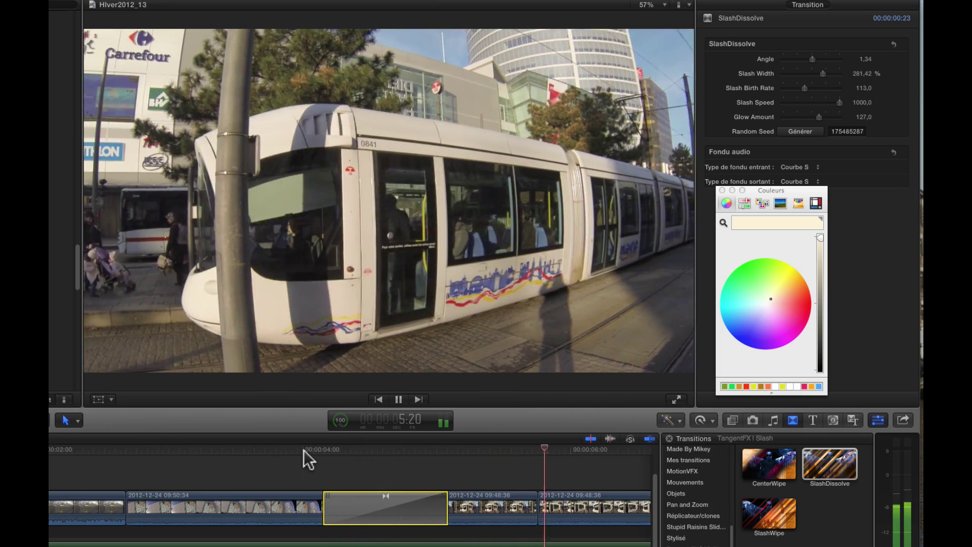
{"action": "left_click", "coordinate": [304, 451]}
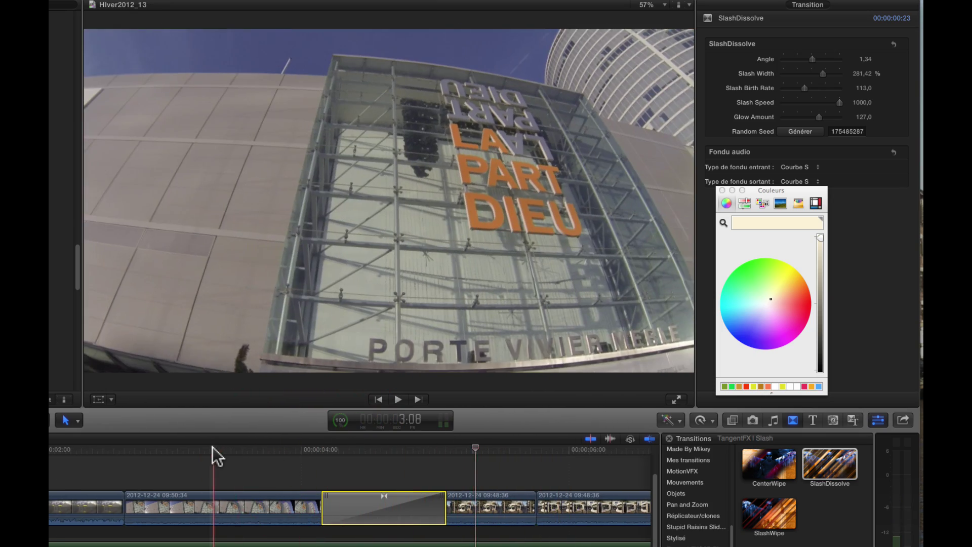
{"action": "left_click", "coordinate": [212, 447]}
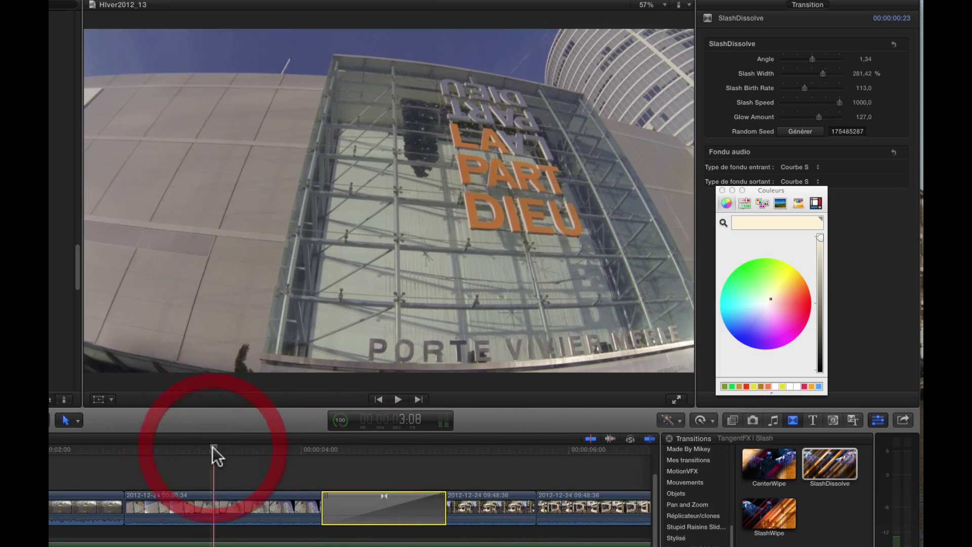
{"action": "key", "text": "space"}
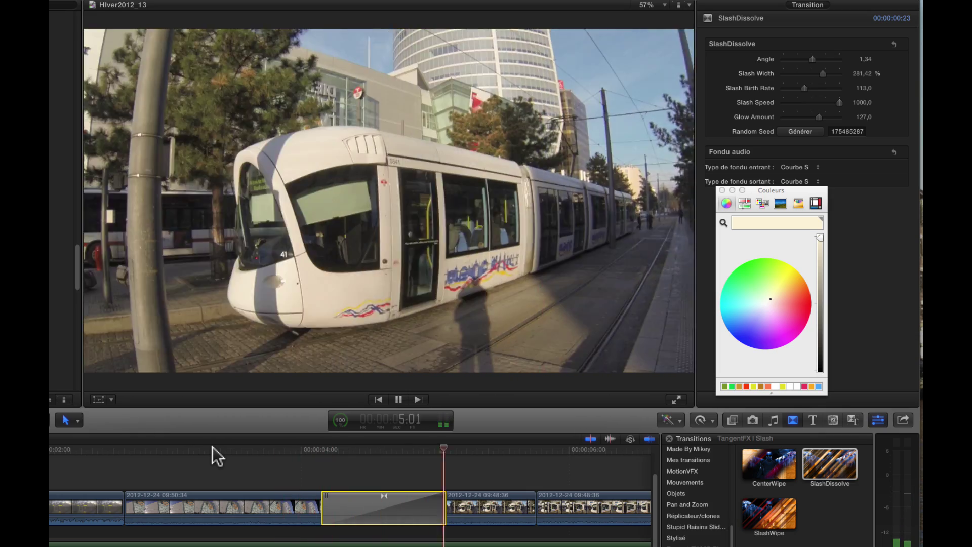
{"action": "key", "text": "space"}
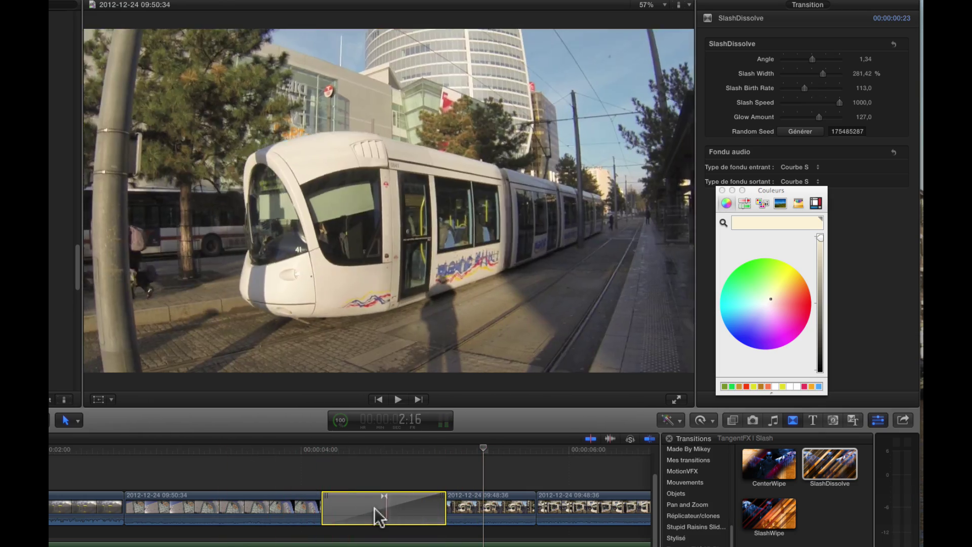
- Replace the SlashDissolve transition in the timeline with RingWipe_01 from the Tangent FX | 2D Ring Wipes category
{"action": "left_click", "coordinate": [375, 508]}
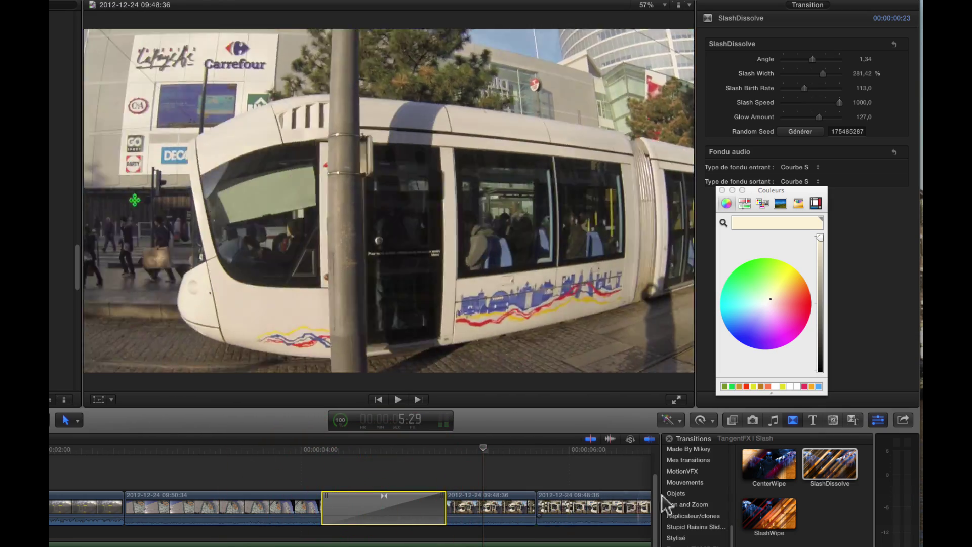
{"action": "left_click", "coordinate": [787, 459]}
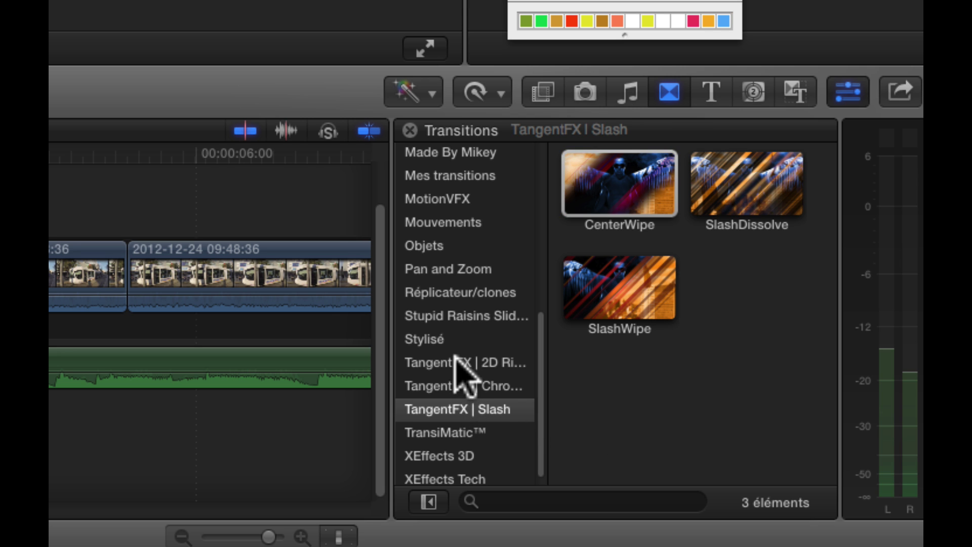
{"action": "left_click", "coordinate": [455, 361]}
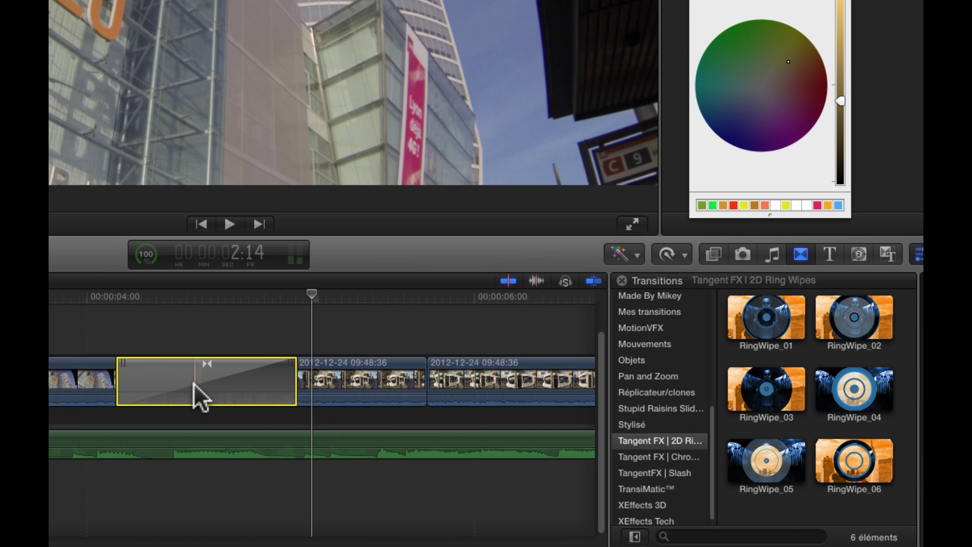
{"action": "left_click", "coordinate": [195, 389]}
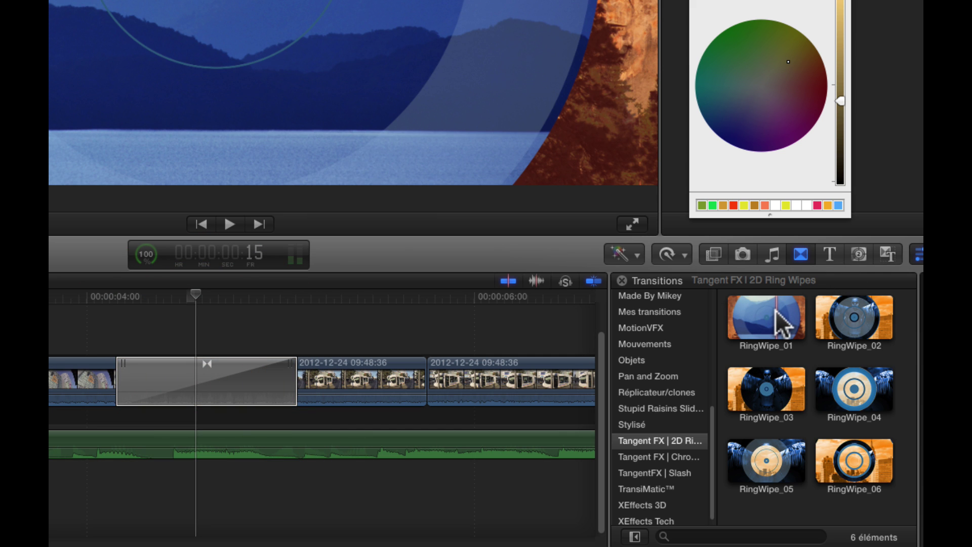
{"action": "double_click", "coordinate": [776, 313]}
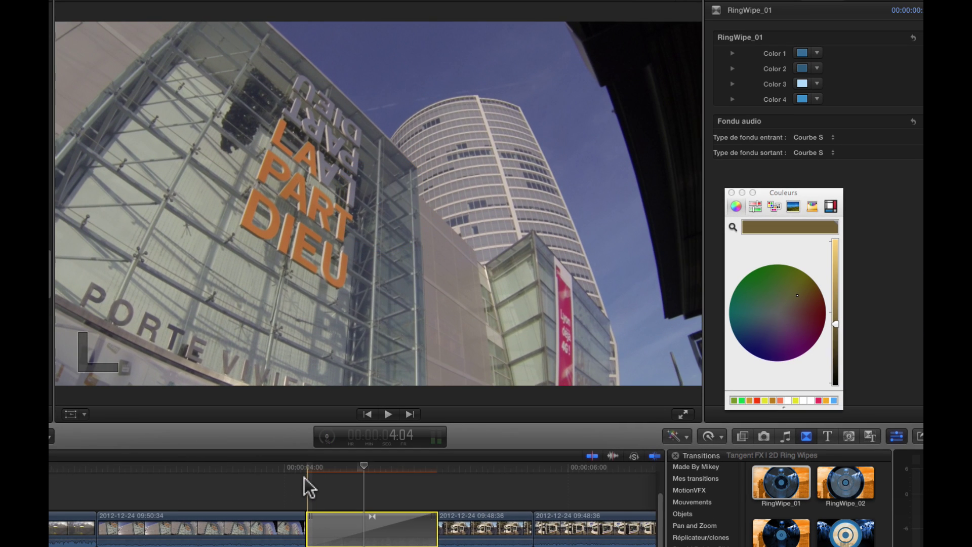
- Set RingWipe_01's Color 1 to a violet-blue and Color 2 to a cream white, sampling both from the viewer image
{"action": "scroll", "coordinate": [278, 452], "scroll_direction": "left", "scroll_amount": 2}
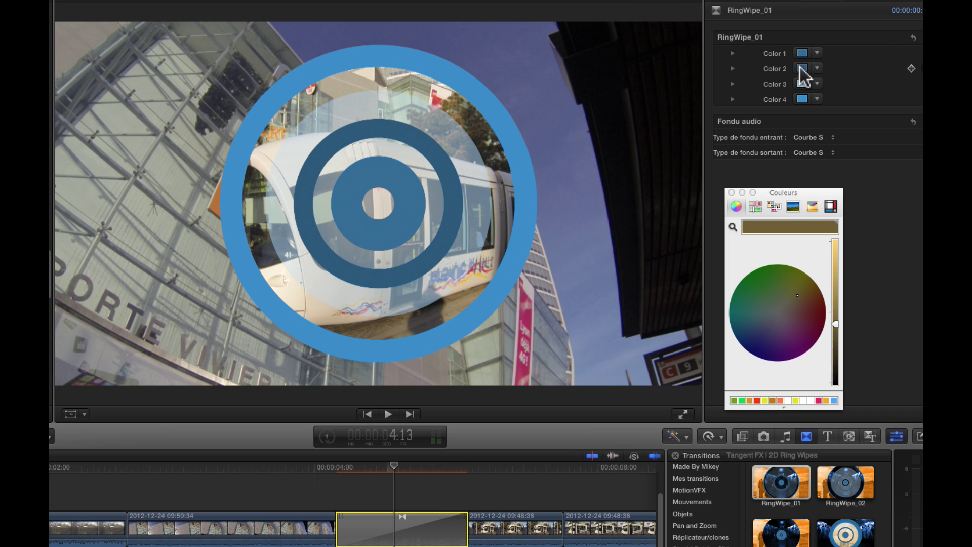
{"action": "left_click", "coordinate": [802, 53]}
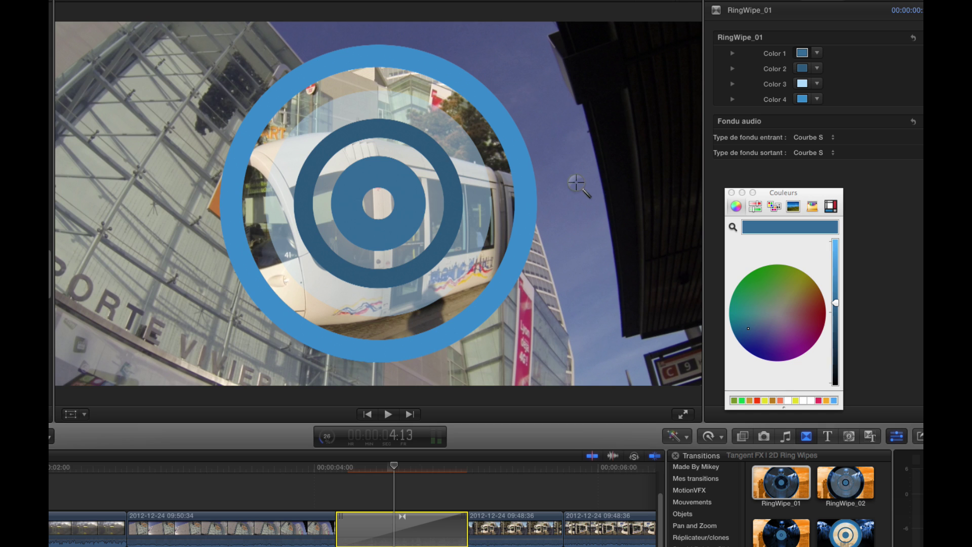
{"action": "left_click", "coordinate": [799, 68]}
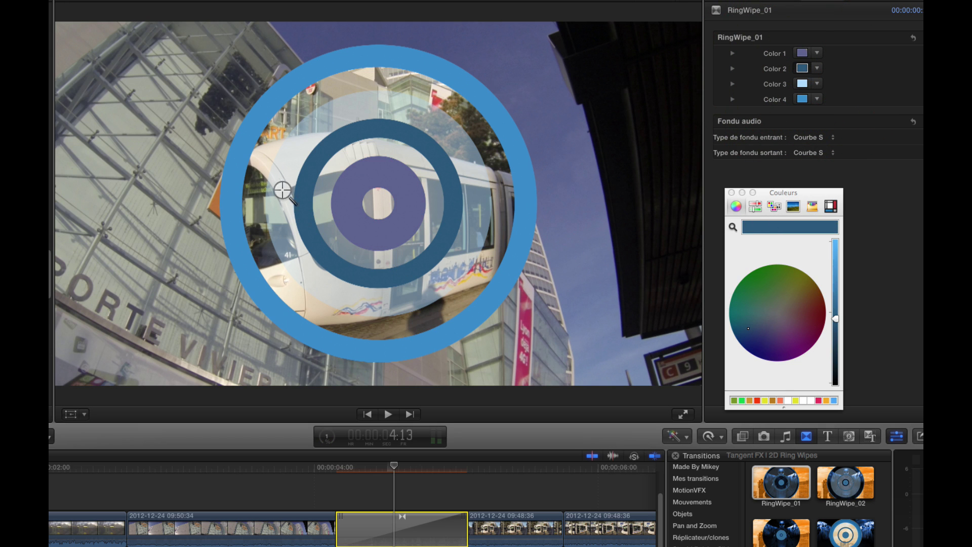
{"action": "left_click", "coordinate": [275, 168]}
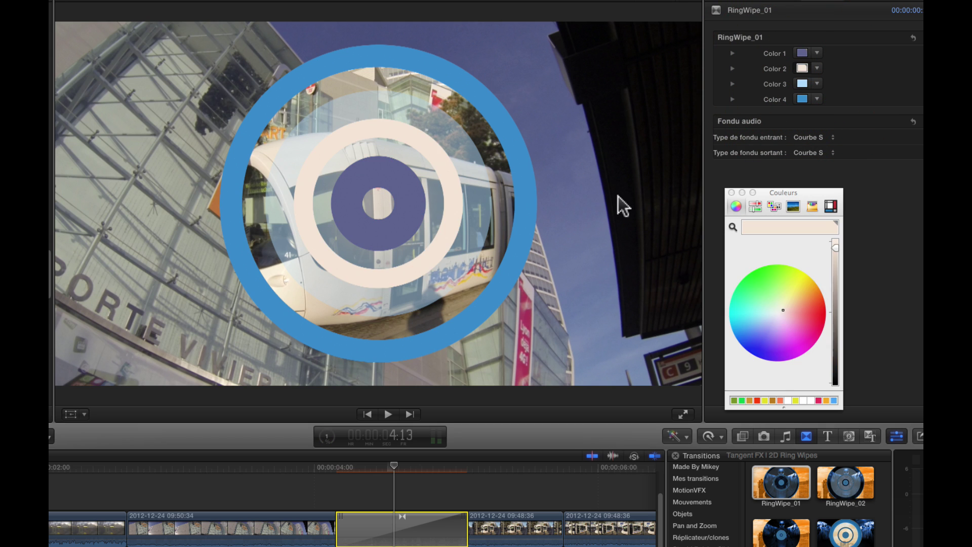
- Sample a grey from the building for RingWipe_01's Color 3 and the banner's magenta for Color 4
{"action": "left_click", "coordinate": [802, 84]}
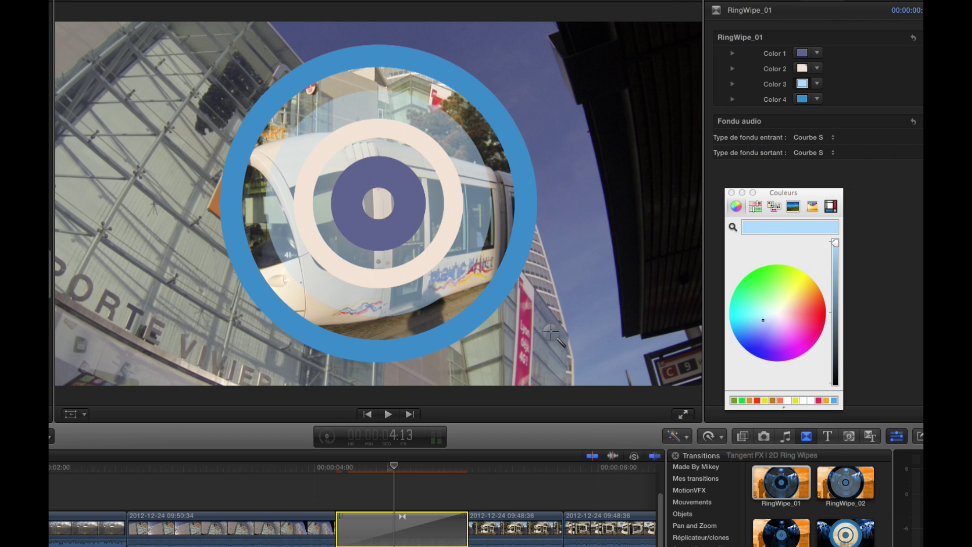
{"action": "left_click", "coordinate": [543, 287]}
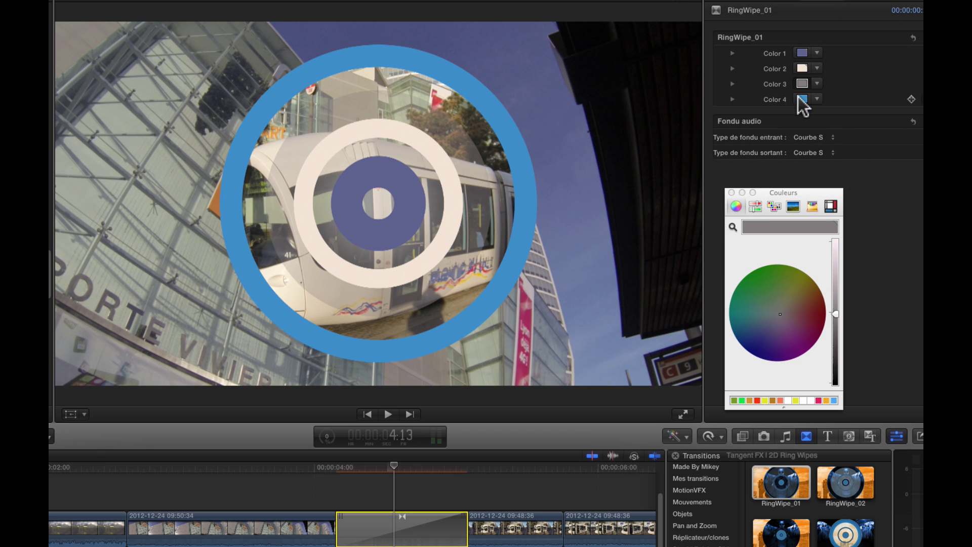
{"action": "left_click", "coordinate": [802, 98]}
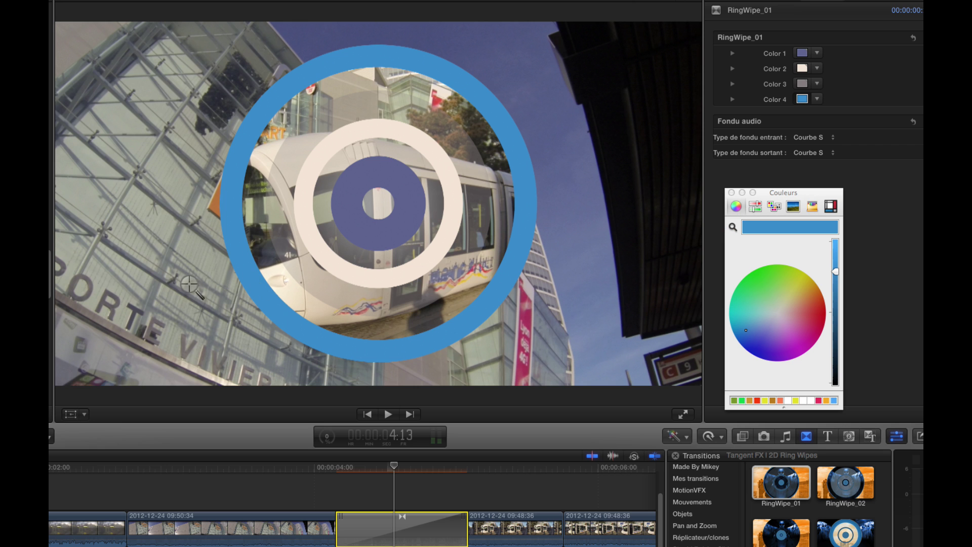
{"action": "left_click", "coordinate": [522, 322]}
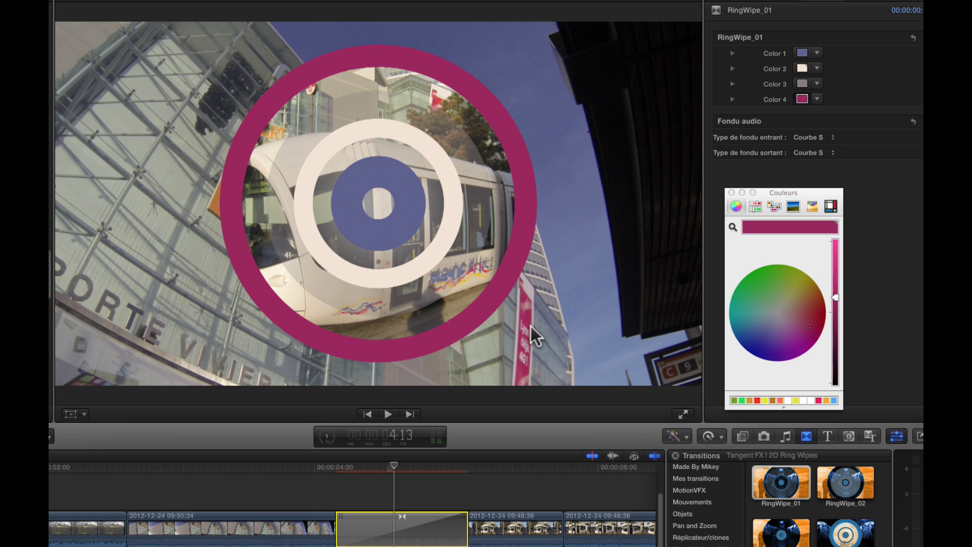
- Play back the recoloured RingWipe_01 transition from its start
{"action": "left_click", "coordinate": [336, 469]}
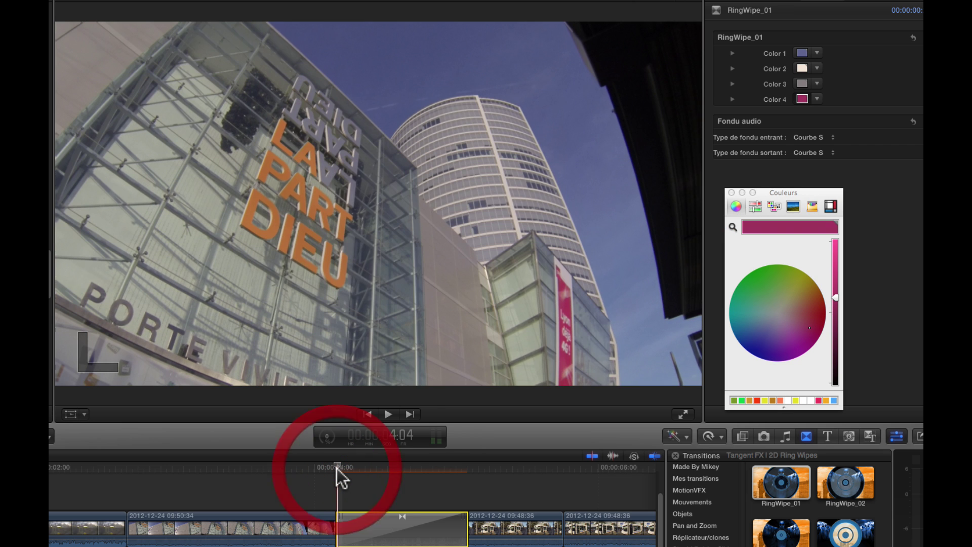
{"action": "key", "text": "space"}
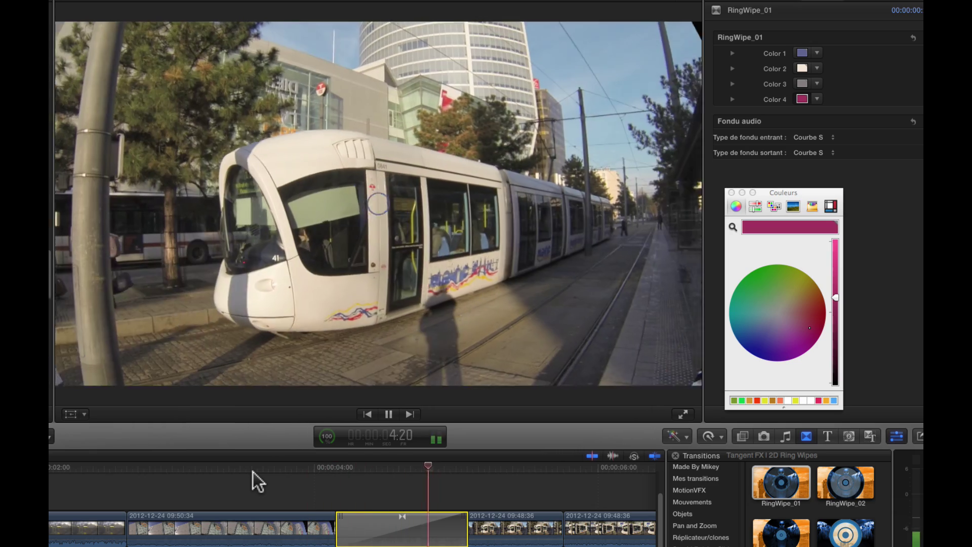
{"action": "key", "text": "space"}
{"action": "left_click", "coordinate": [254, 472]}
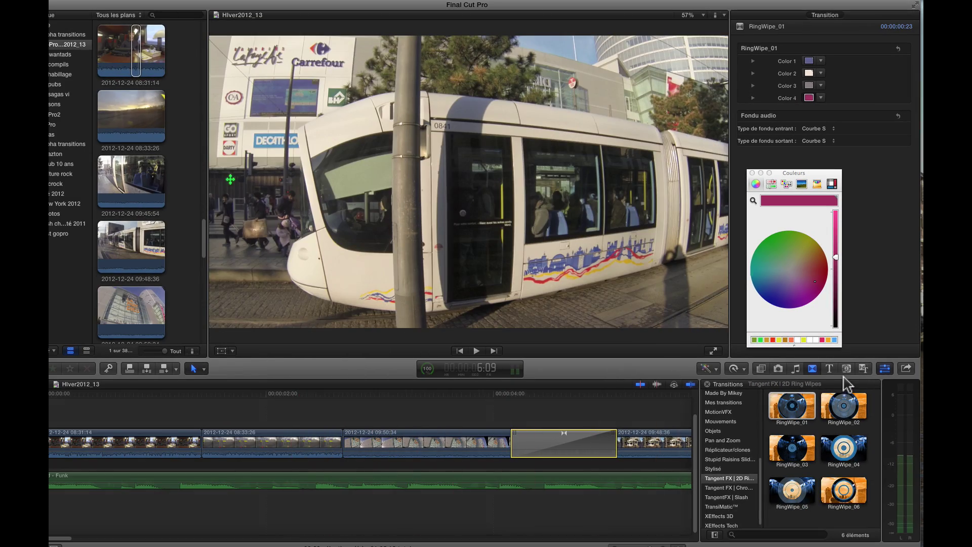
{"action": "left_click_drag", "start_coordinate": [843, 411], "coordinate": [329, 445]}
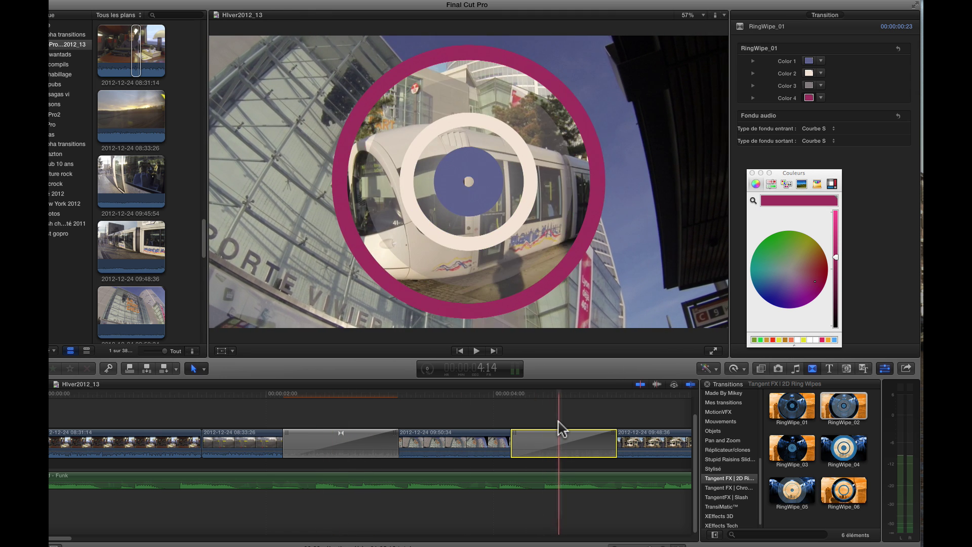
{"action": "key", "text": "space"}
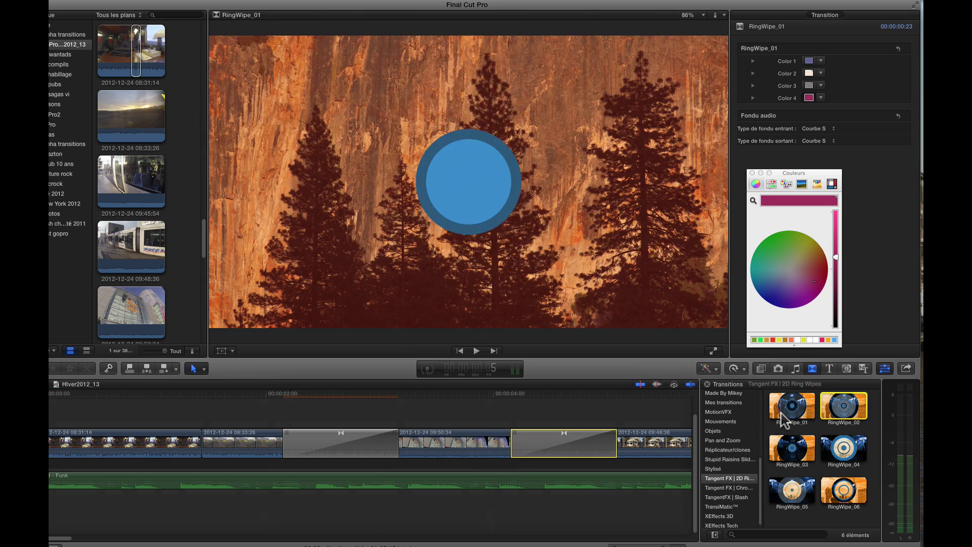
{"action": "left_click", "coordinate": [820, 419]}
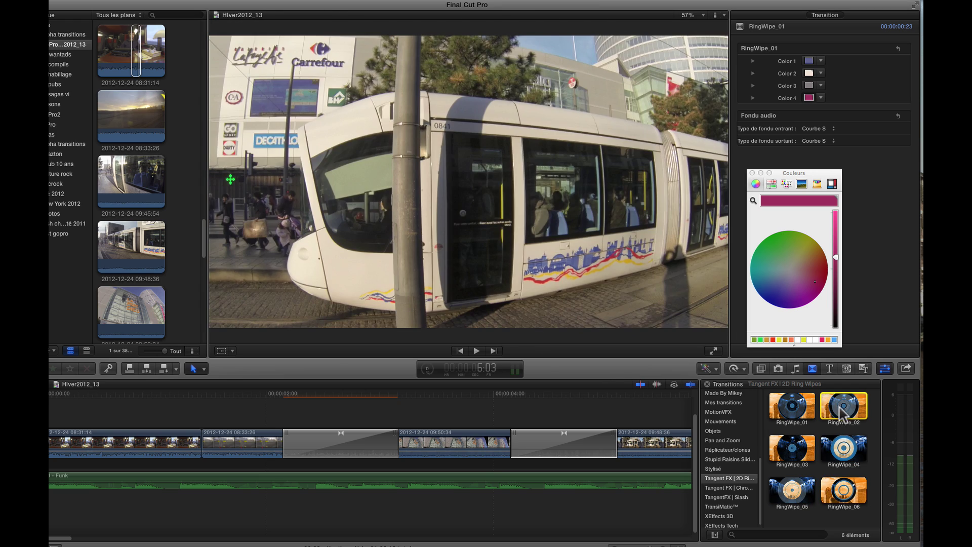
- Show the middle of the RingWipe_02 transition and set its Color 1 to white and Color 2 to bright yellow
{"action": "left_click", "coordinate": [343, 443]}
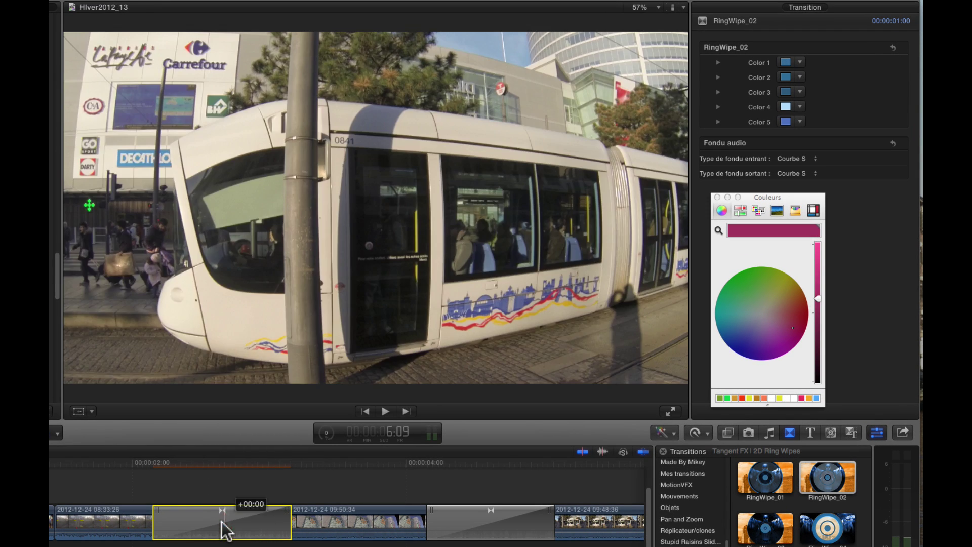
{"action": "left_click", "coordinate": [225, 522]}
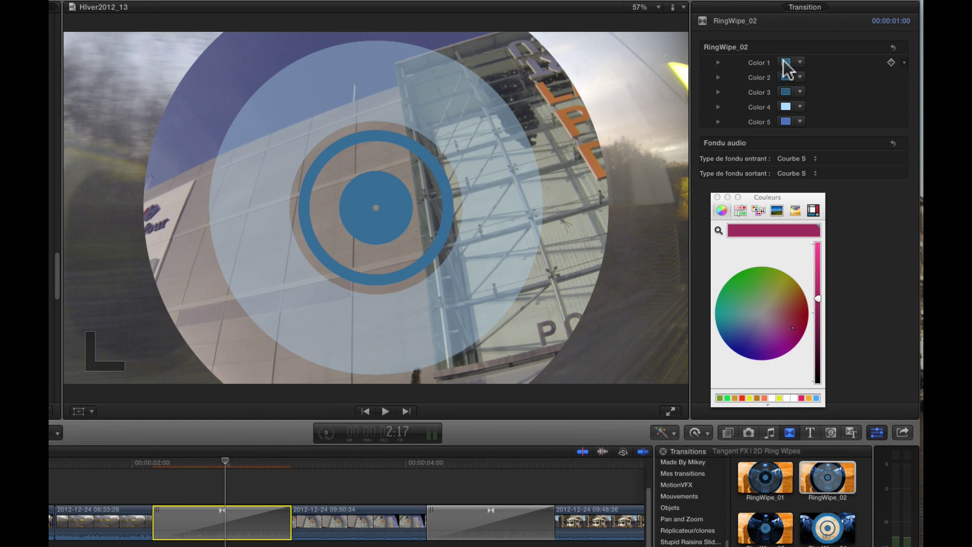
{"action": "left_click", "coordinate": [785, 63]}
{"action": "left_click", "coordinate": [817, 257]}
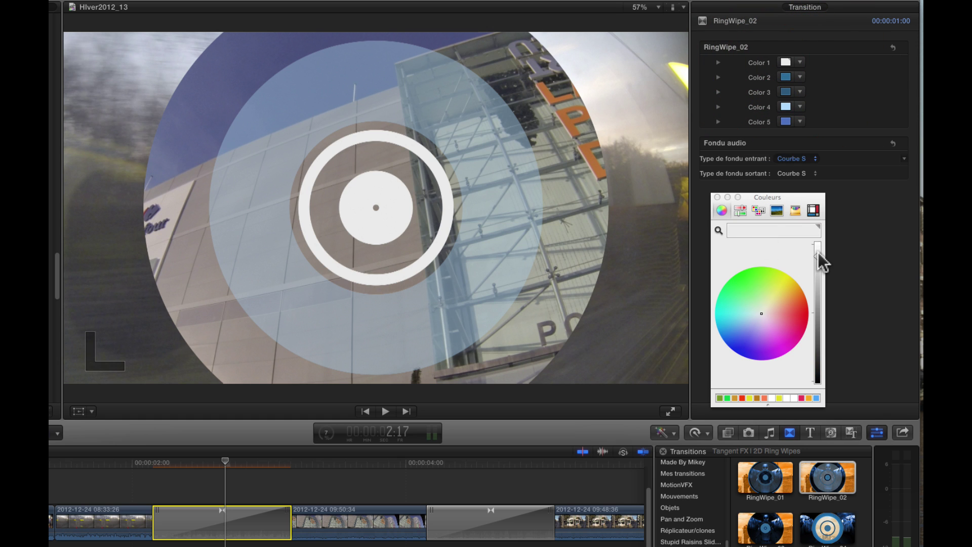
{"action": "left_click", "coordinate": [787, 76]}
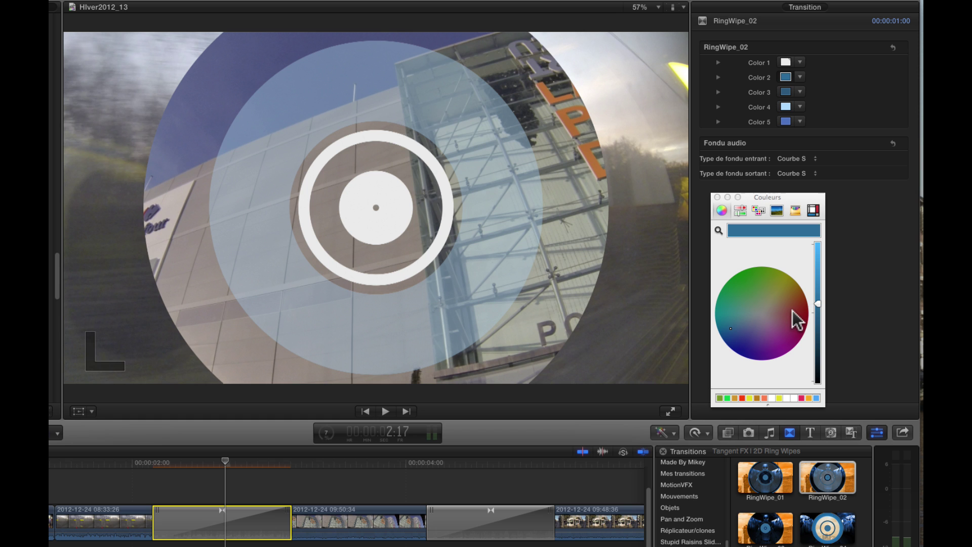
{"action": "left_click", "coordinate": [783, 282]}
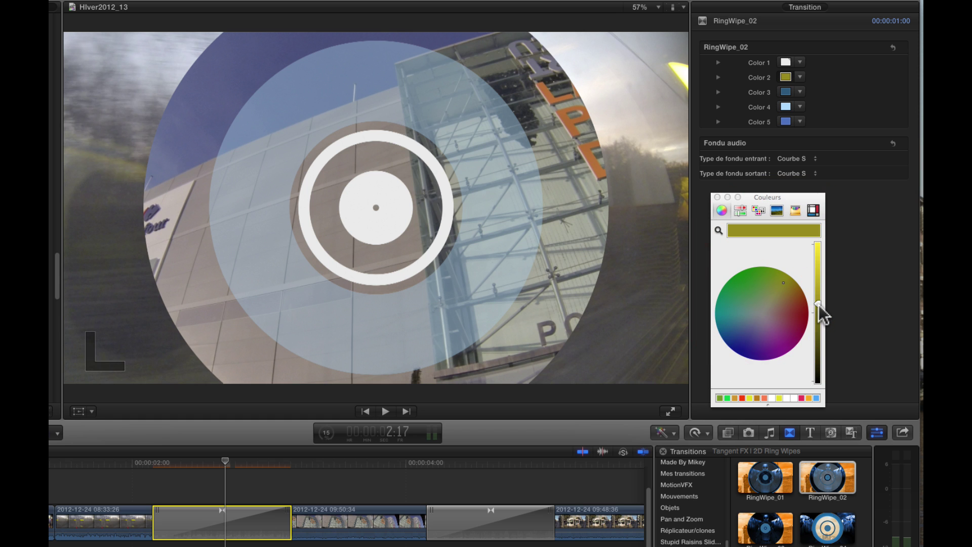
{"action": "left_click", "coordinate": [820, 269]}
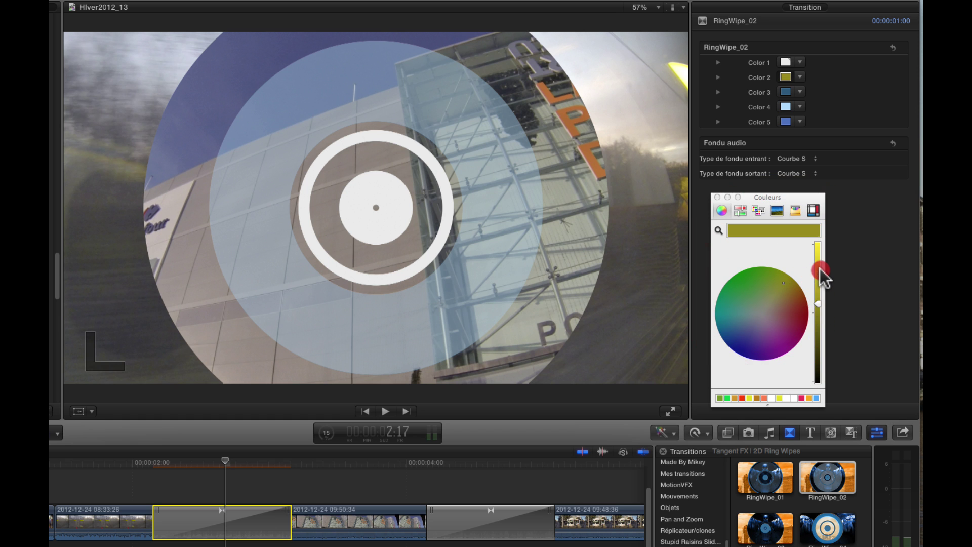
- Set RingWipe_02's Color 3 to bright orange and Color 4 to light pink
{"action": "left_click", "coordinate": [785, 92]}
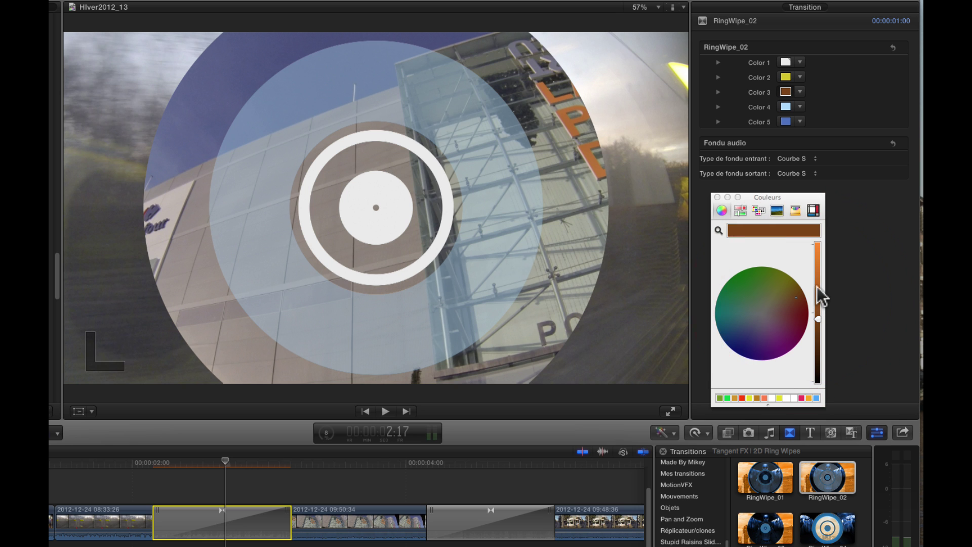
{"action": "left_click_drag", "start_coordinate": [819, 259], "coordinate": [819, 224]}
{"action": "left_click", "coordinate": [786, 107]}
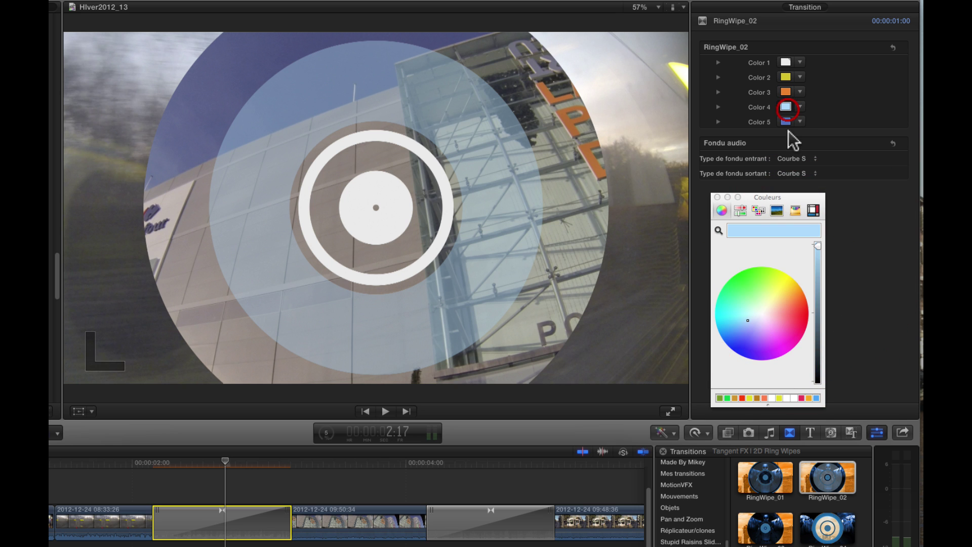
{"action": "left_click", "coordinate": [776, 322]}
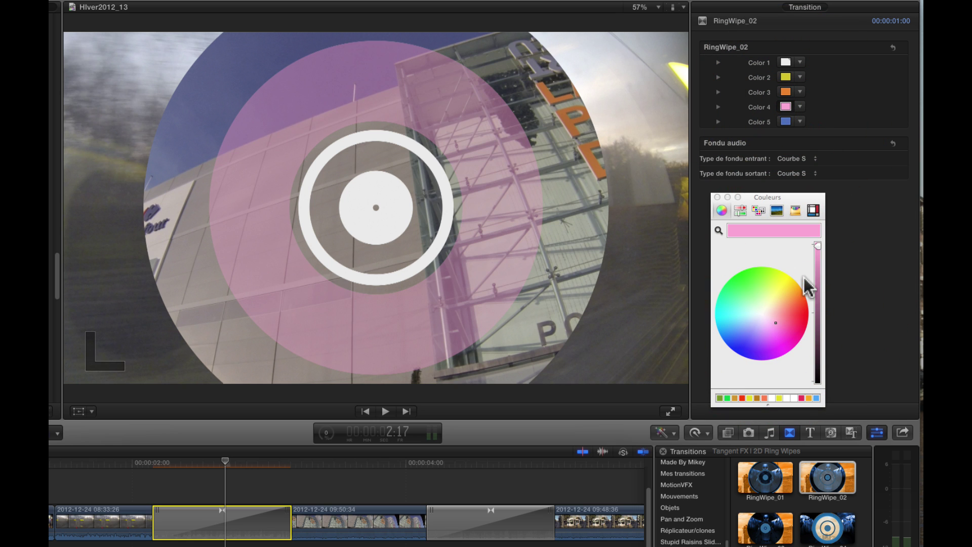
- Set RingWipe_02's Color 5 to purple and play back the recoloured transition from before its start
{"action": "left_click", "coordinate": [776, 347]}
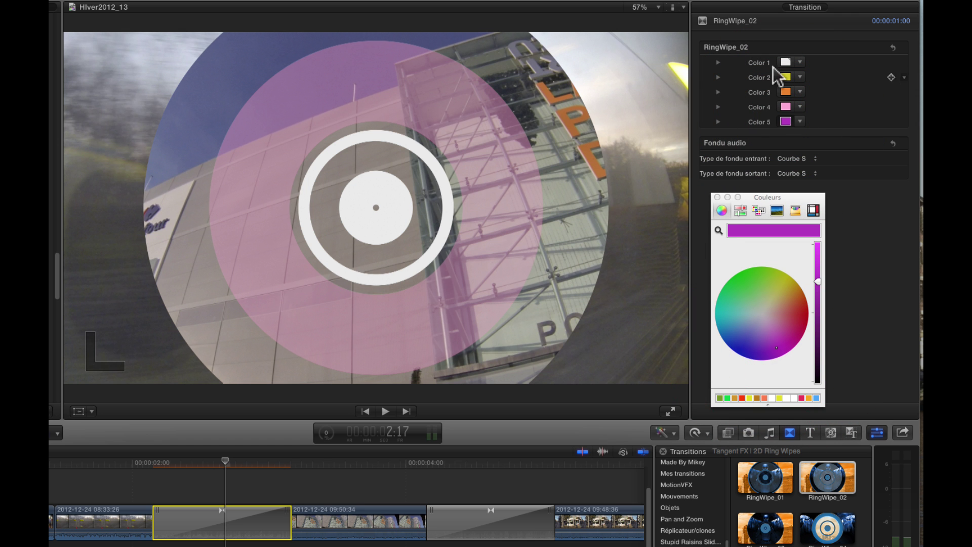
{"action": "left_click", "coordinate": [81, 479]}
{"action": "key", "text": "space"}
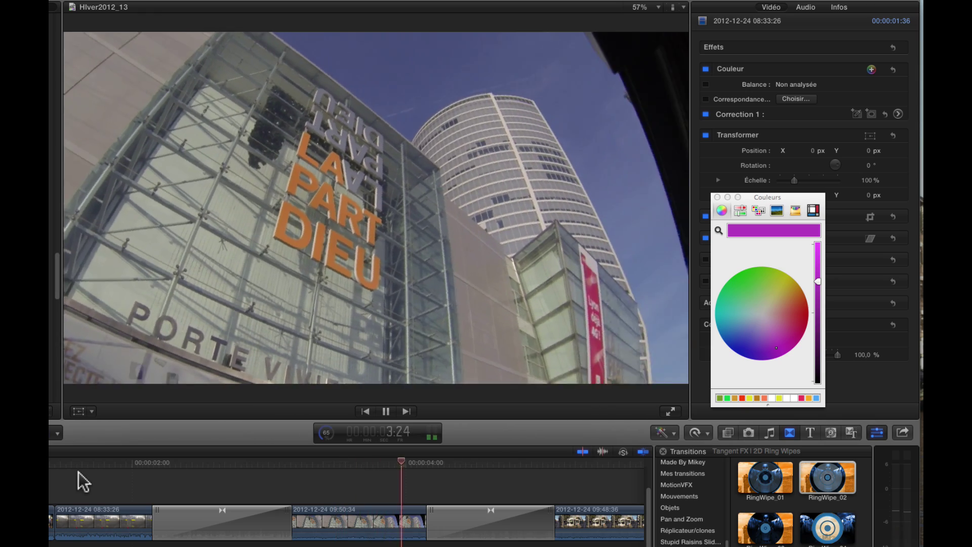
{"action": "key", "text": "space"}
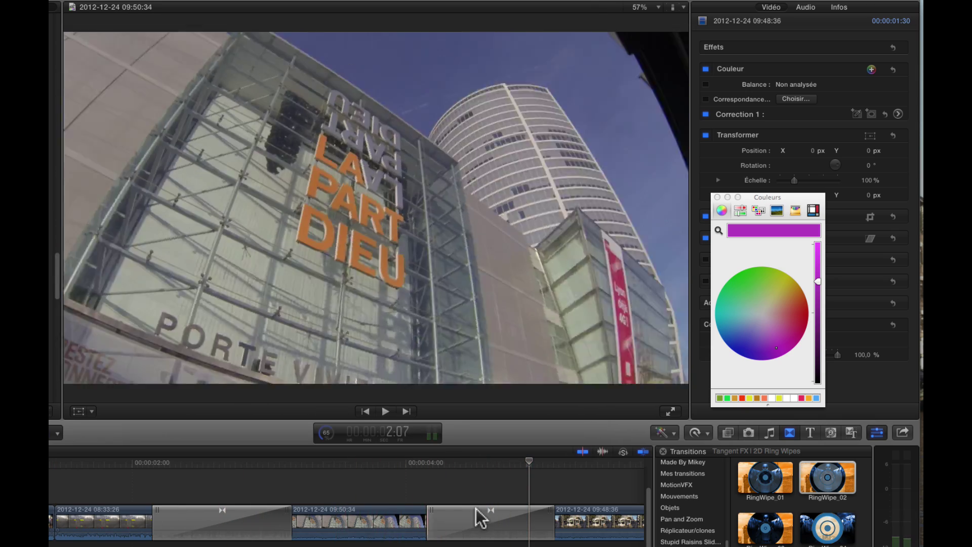
{"action": "scroll", "coordinate": [514, 514], "scroll_direction": "right", "scroll_amount": 5}
{"action": "scroll", "coordinate": [508, 516], "scroll_direction": "right", "scroll_amount": 7}
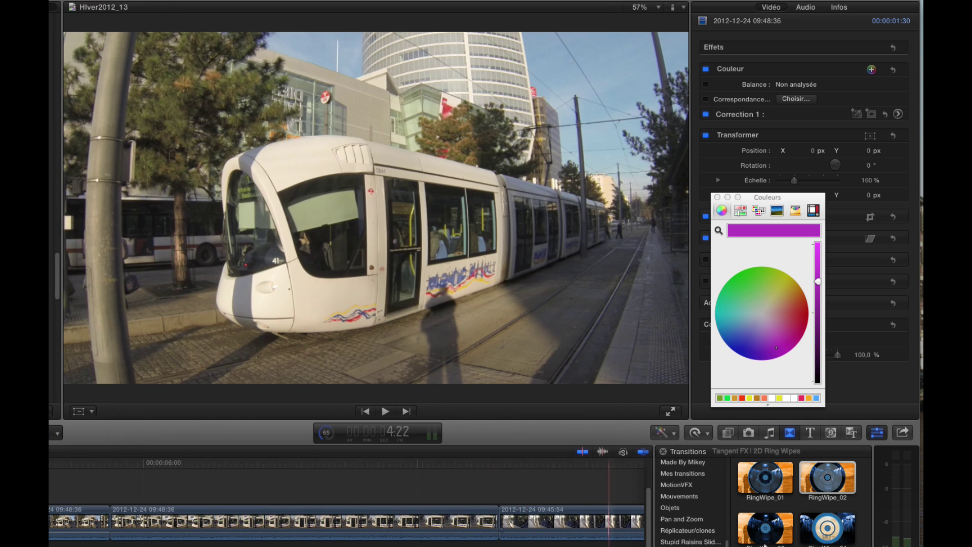
{"action": "left_click_drag", "start_coordinate": [769, 532], "coordinate": [499, 503]}
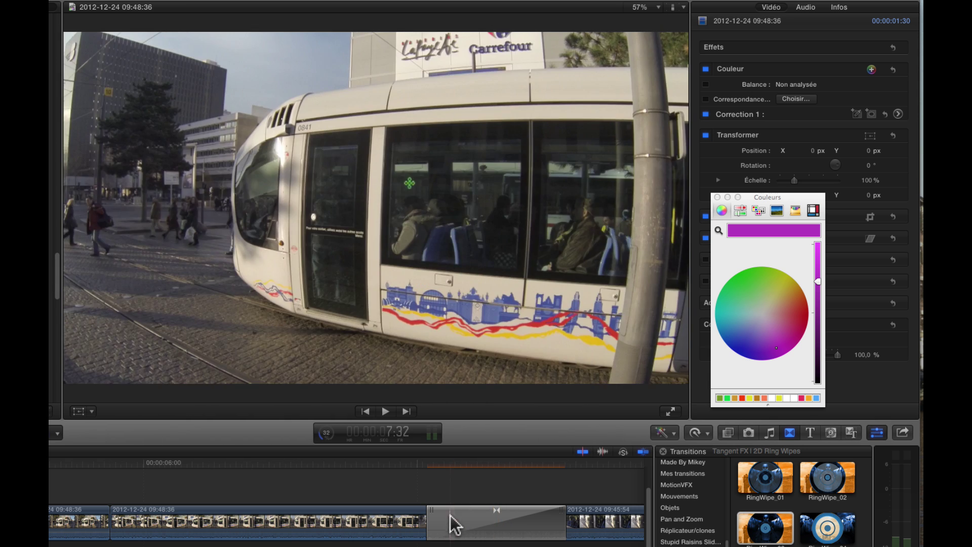
{"action": "left_click", "coordinate": [458, 523]}
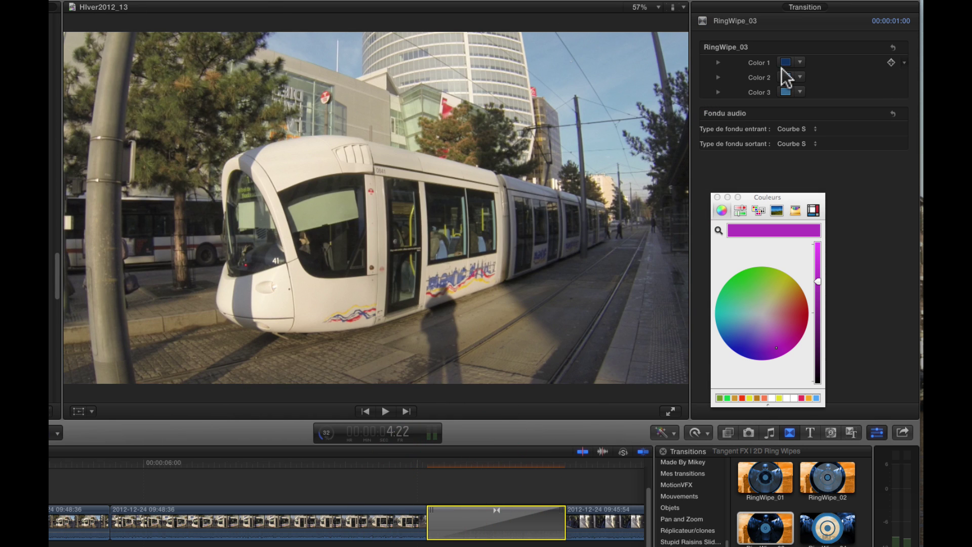
- Show the frame just before RingWipe_03 and try to sample a beige Color 1 from the video image
{"action": "left_click", "coordinate": [787, 61]}
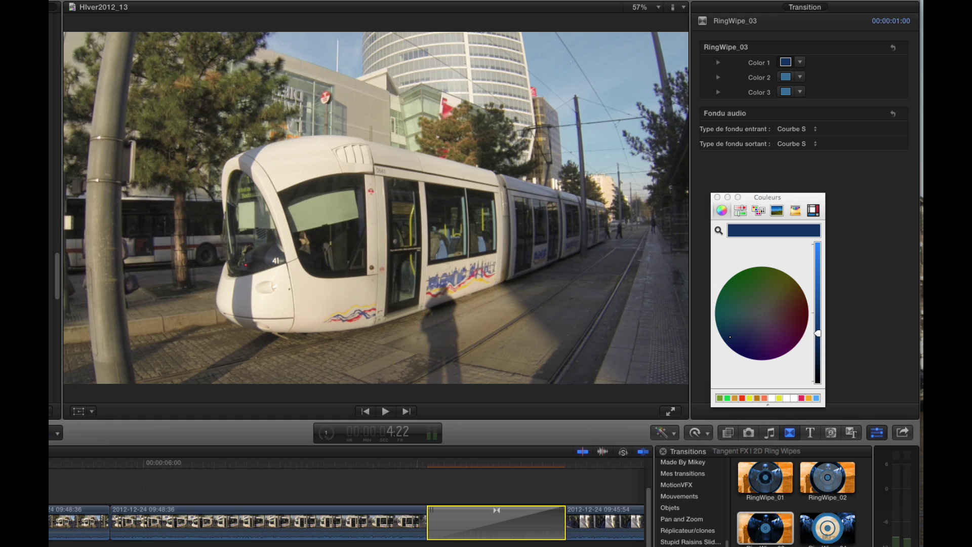
{"action": "left_click_drag", "start_coordinate": [393, 481], "coordinate": [431, 481]}
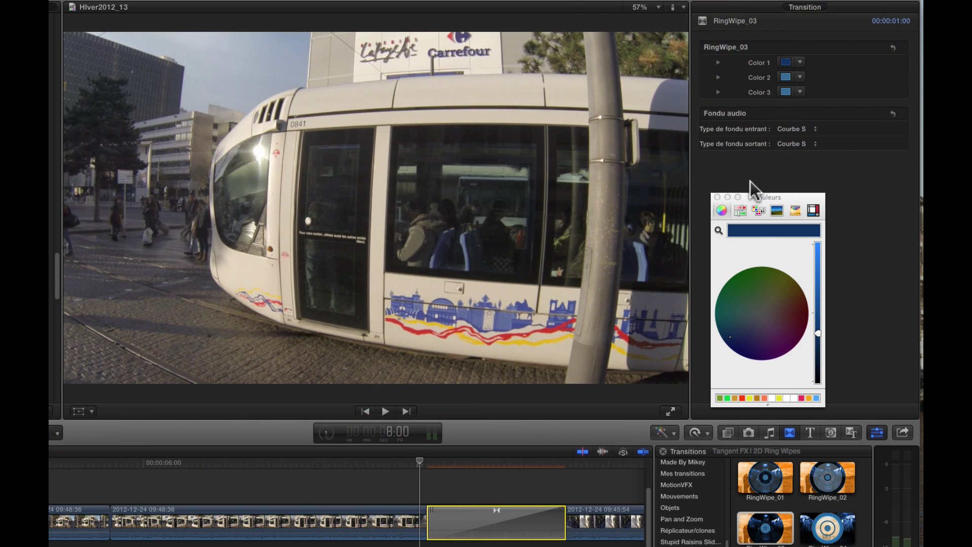
{"action": "left_click", "coordinate": [719, 230]}
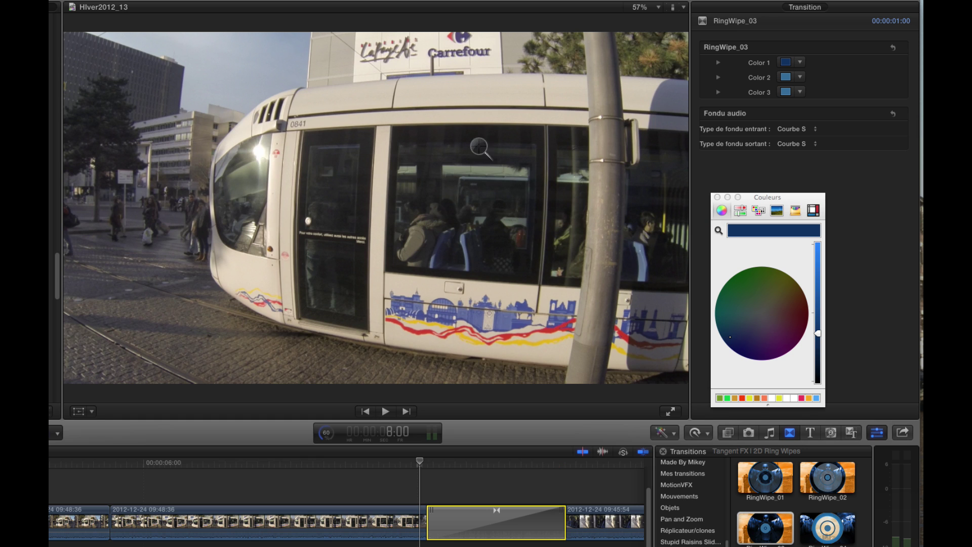
{"action": "left_click", "coordinate": [340, 69]}
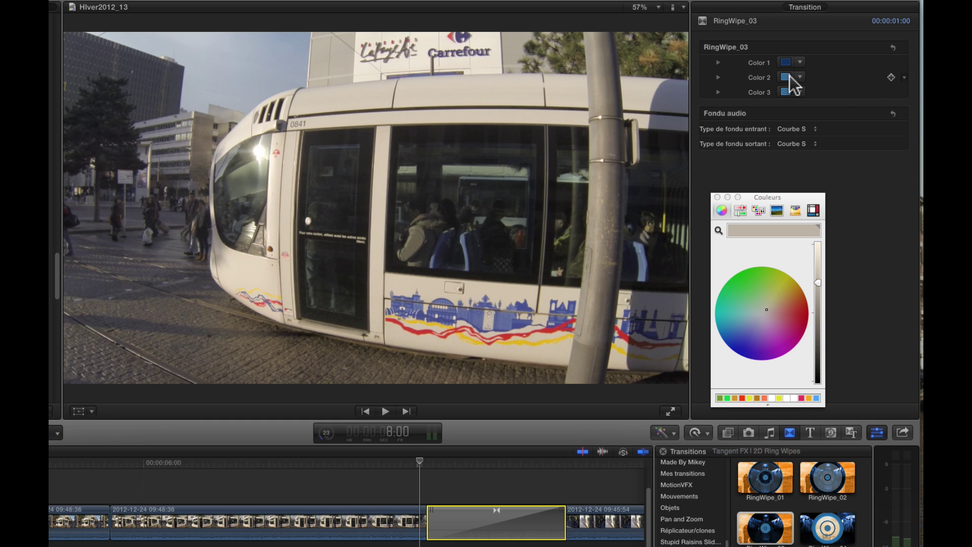
- Set RingWipe_03's Color 2 to blue-violet and Color 3 to red by sampling the decoration painted on the tram
{"action": "left_click", "coordinate": [788, 77]}
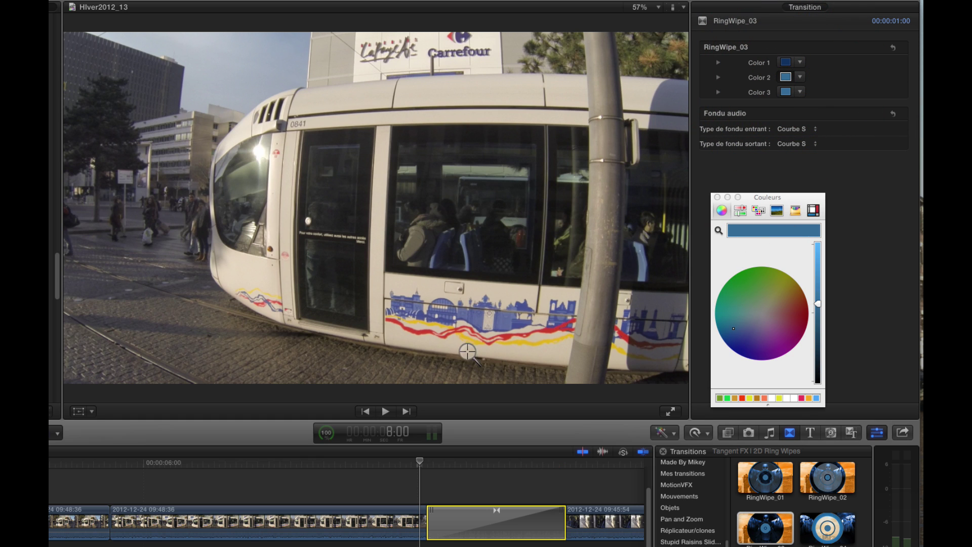
{"action": "left_click", "coordinate": [444, 317]}
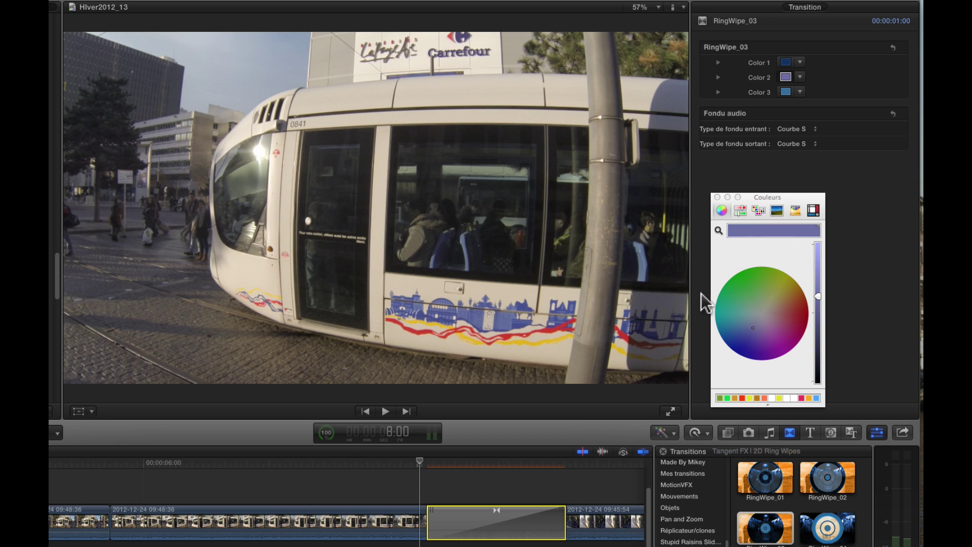
{"action": "left_click", "coordinate": [786, 91]}
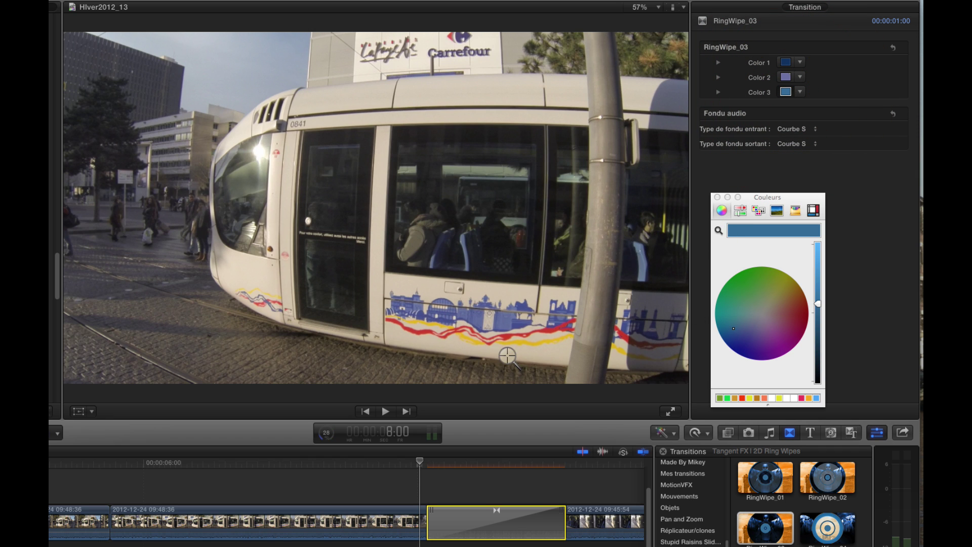
{"action": "left_click", "coordinate": [546, 331]}
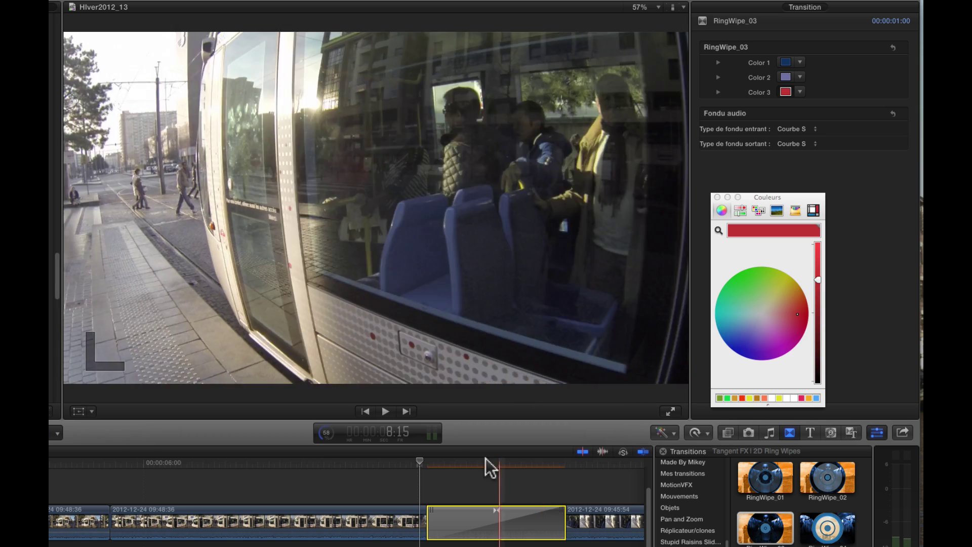
- Play back the recoloured RingWipe_03 transition from just before its start
{"action": "key", "text": "space"}
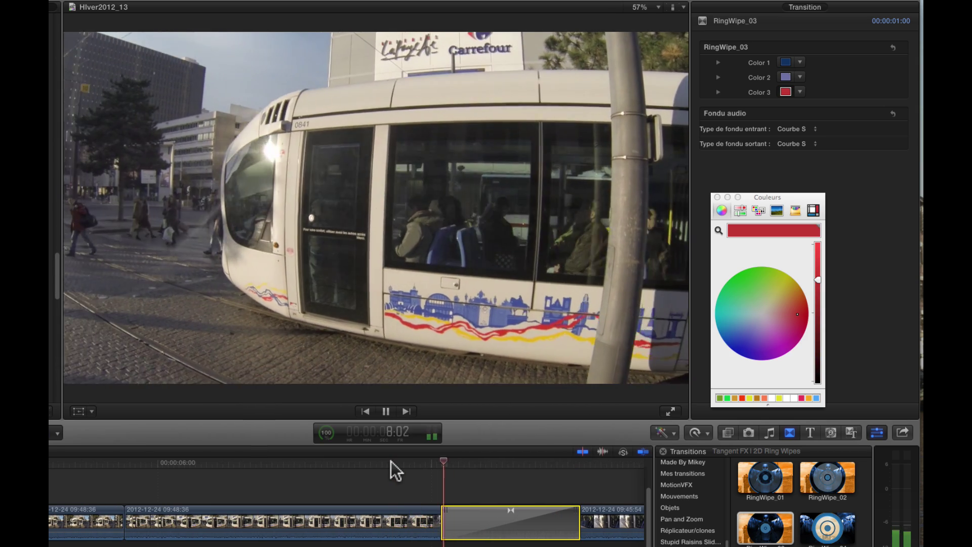
{"action": "key", "text": "space"}
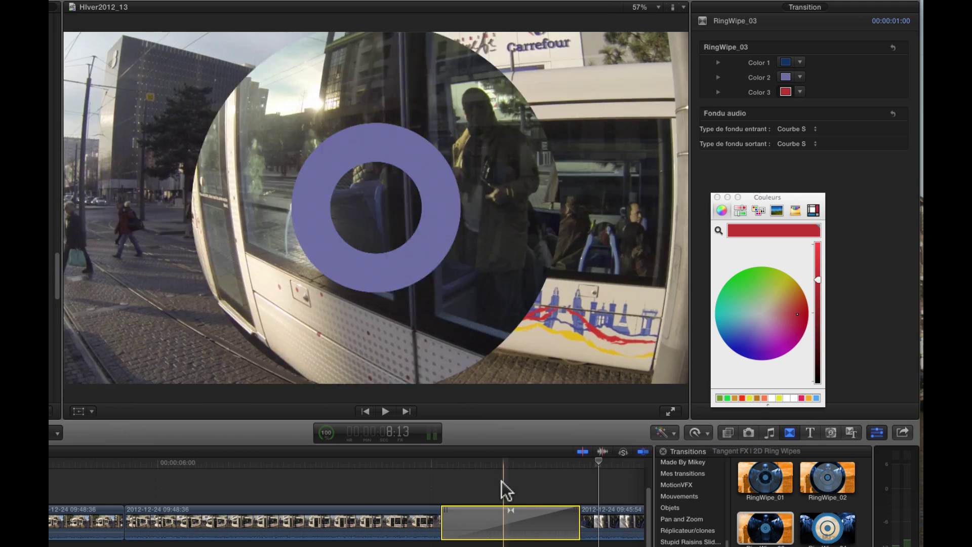
{"action": "scroll", "coordinate": [531, 532], "scroll_direction": "right", "scroll_amount": 10}
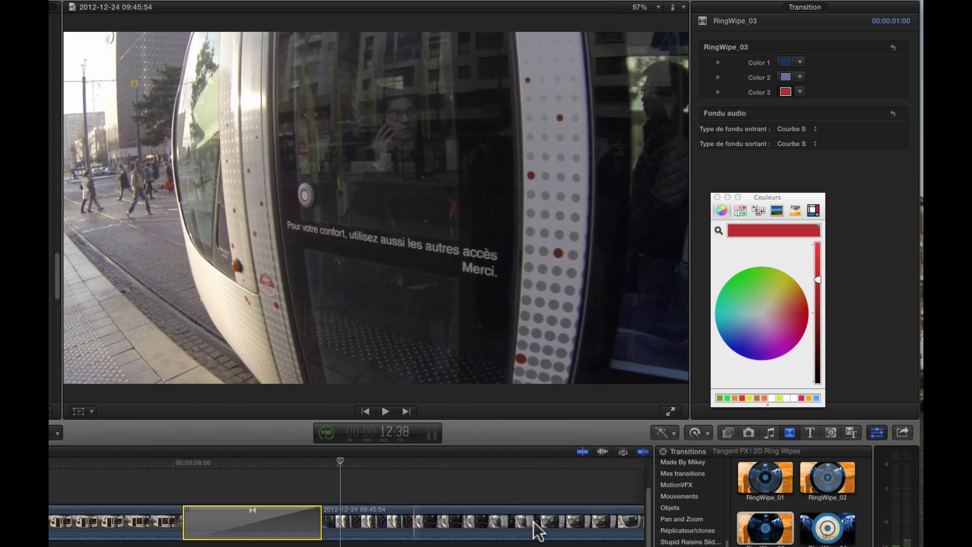
{"action": "scroll", "coordinate": [424, 522], "scroll_direction": "right", "scroll_amount": 5}
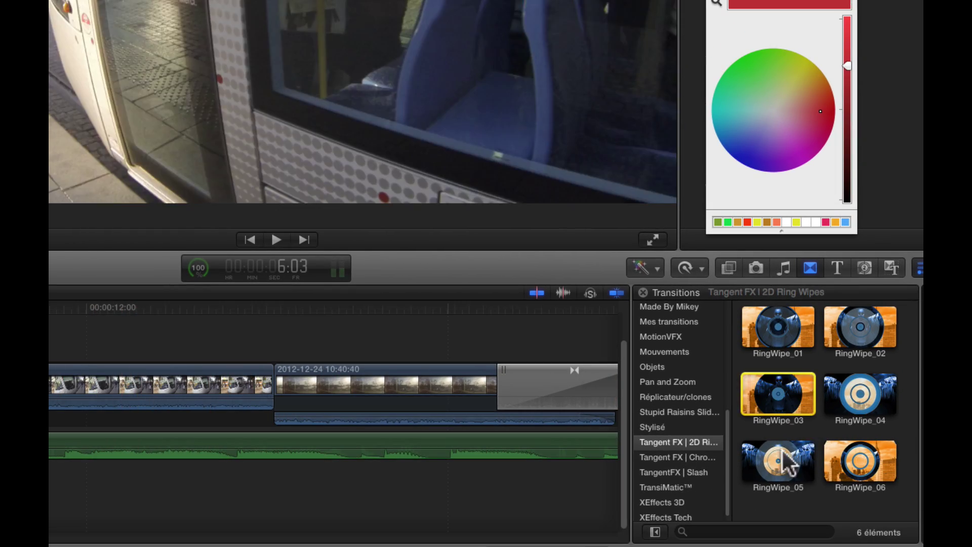
{"action": "left_click_drag", "start_coordinate": [786, 460], "coordinate": [222, 359]}
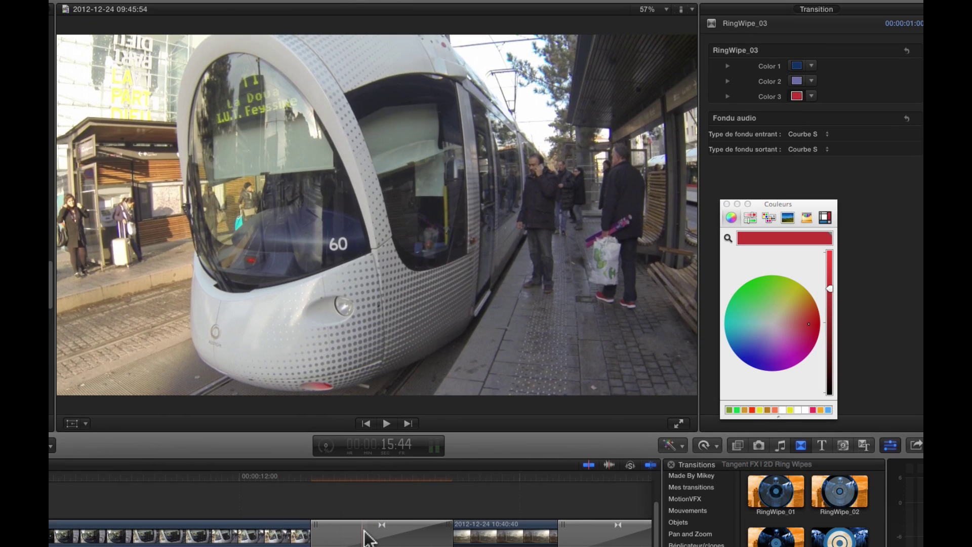
{"action": "left_click", "coordinate": [364, 534]}
{"action": "left_click", "coordinate": [365, 536]}
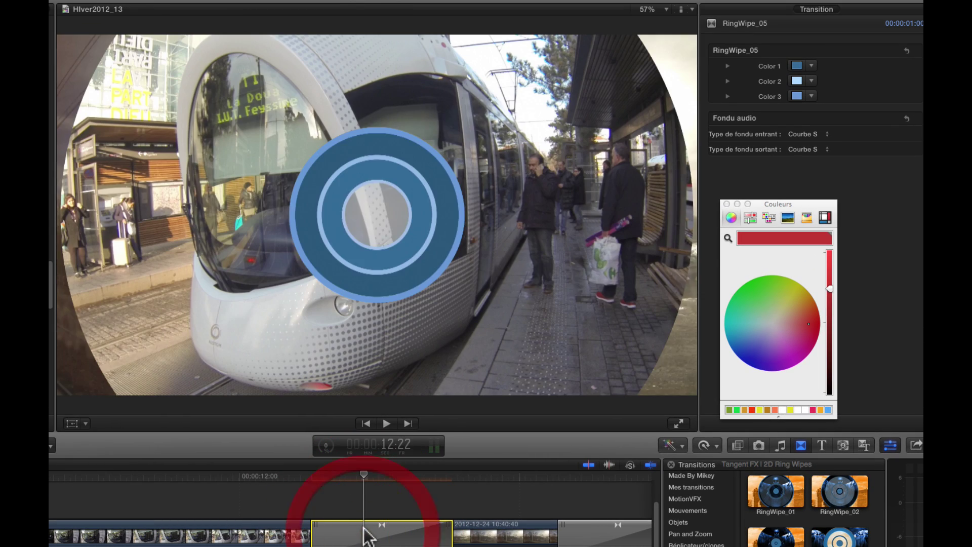
- Set RingWipe_05's Color 1 to light grey, Color 2 to orange-brown and Color 3 to white, sampling from the image
{"action": "left_click", "coordinate": [801, 66]}
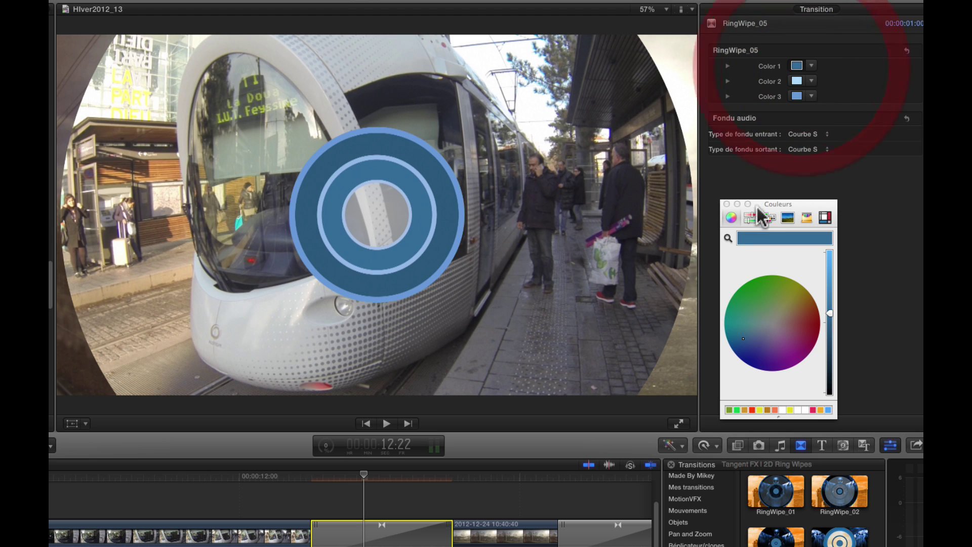
{"action": "left_click", "coordinate": [262, 328]}
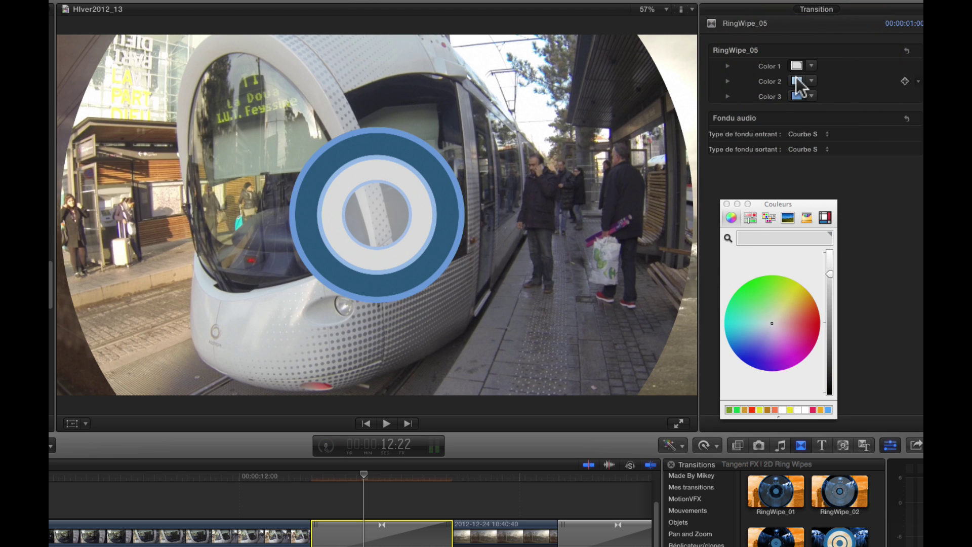
{"action": "left_click", "coordinate": [796, 80]}
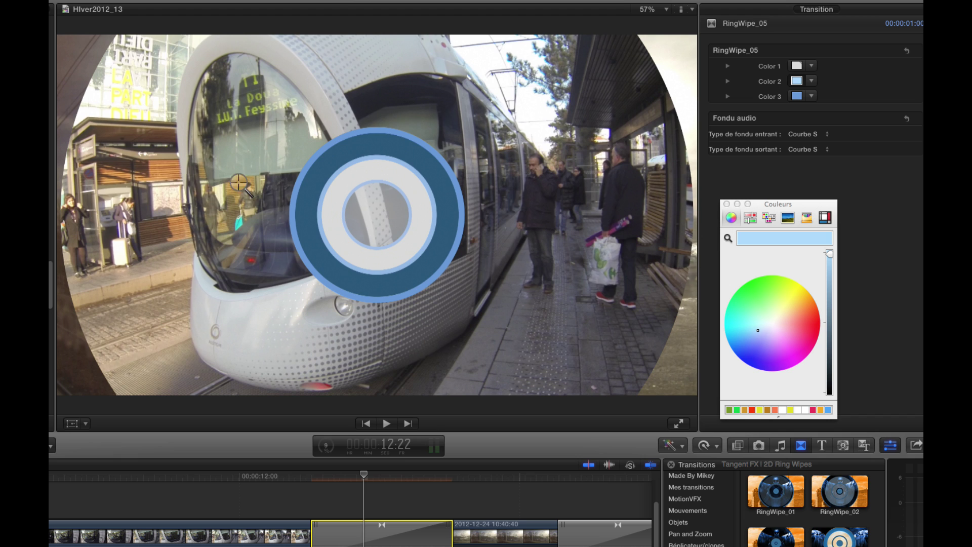
{"action": "left_click", "coordinate": [169, 179]}
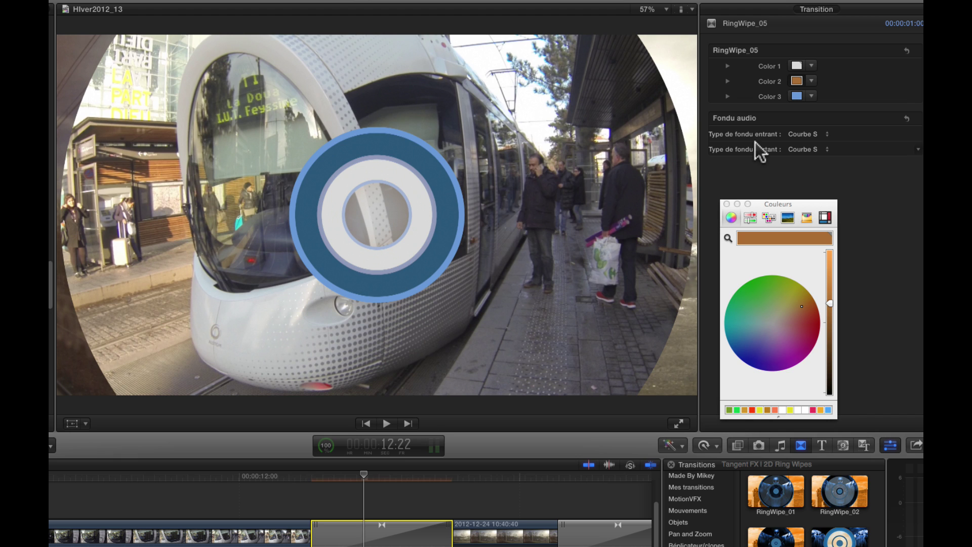
{"action": "left_click", "coordinate": [797, 95]}
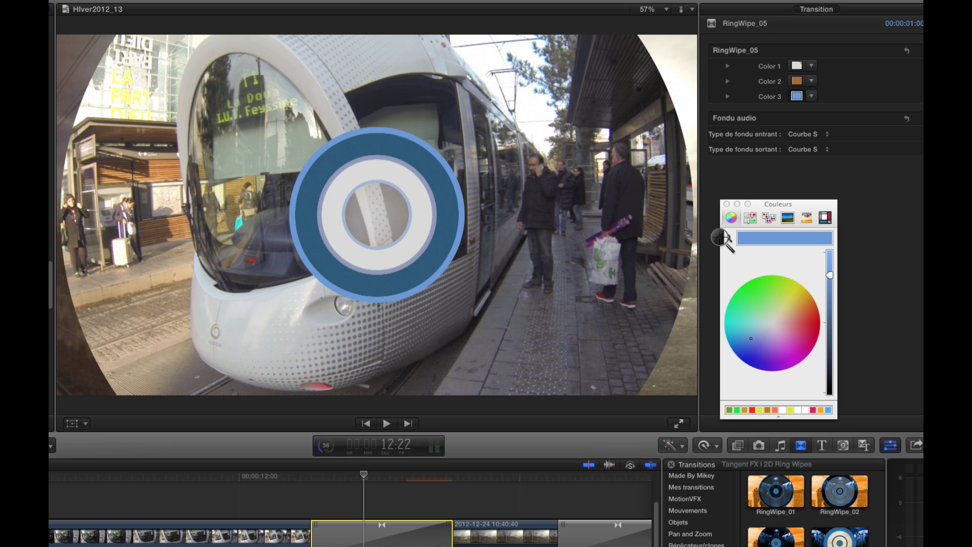
{"action": "left_click", "coordinate": [541, 185]}
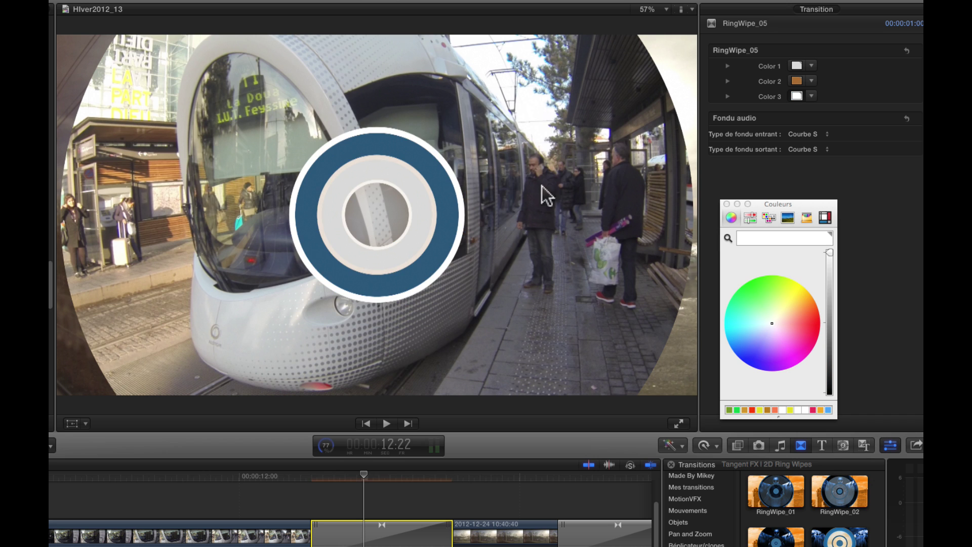
- Play back the timeline from an earlier point through the recoloured RingWipe_03 transition
{"action": "left_click", "coordinate": [236, 479]}
{"action": "key", "text": "space"}
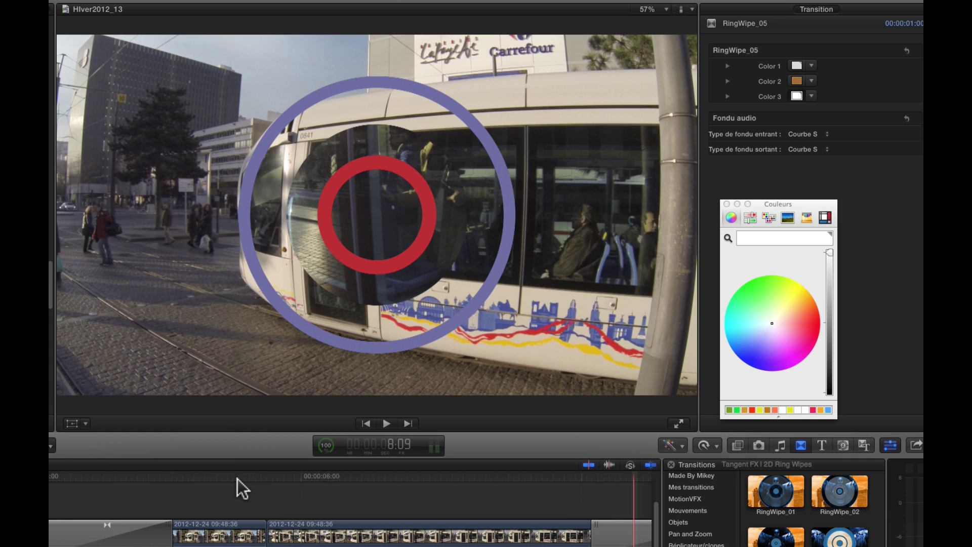
{"action": "left_click_drag", "start_coordinate": [238, 479], "coordinate": [50, 485]}
{"action": "key", "text": "space"}
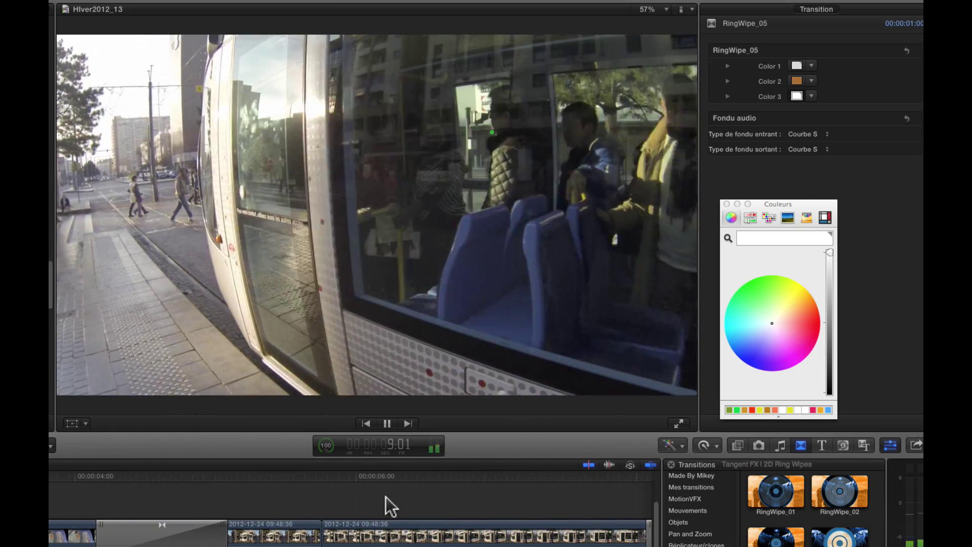
{"action": "key", "text": "space"}
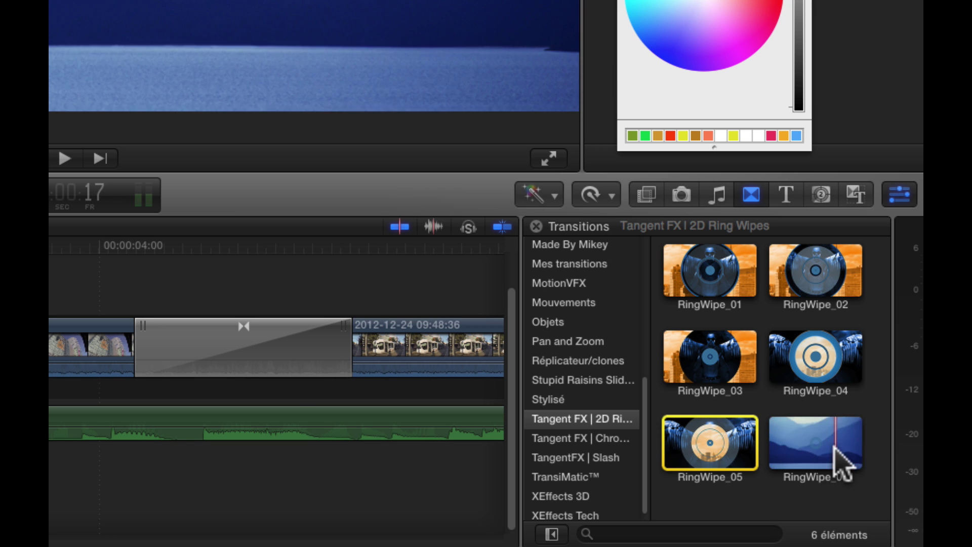
- Widen the transitions browser and its category list, and show the Tangent FX | Chrome Rings 3D set
{"action": "left_click", "coordinate": [562, 440]}
{"action": "left_click_drag", "start_coordinate": [522, 239], "coordinate": [423, 239]}
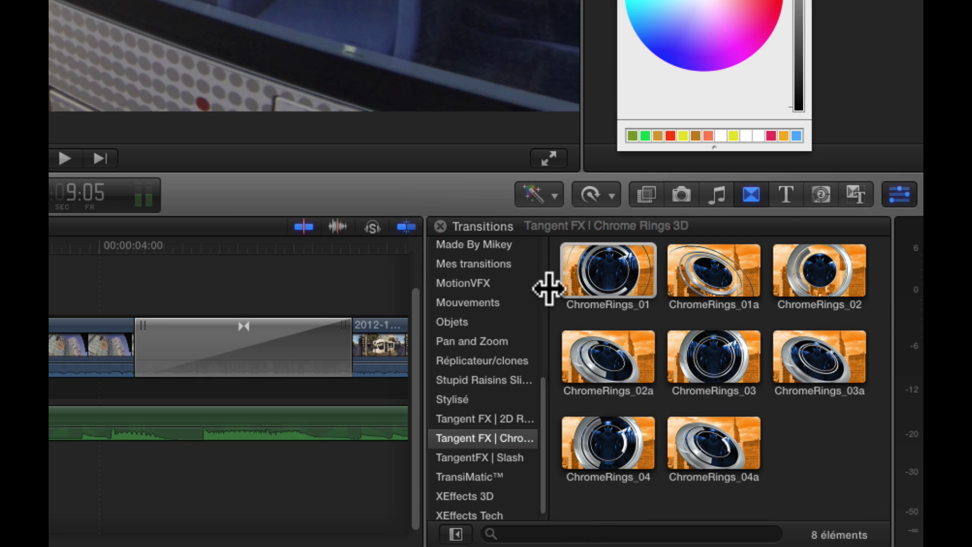
{"action": "left_click_drag", "start_coordinate": [548, 288], "coordinate": [635, 283]}
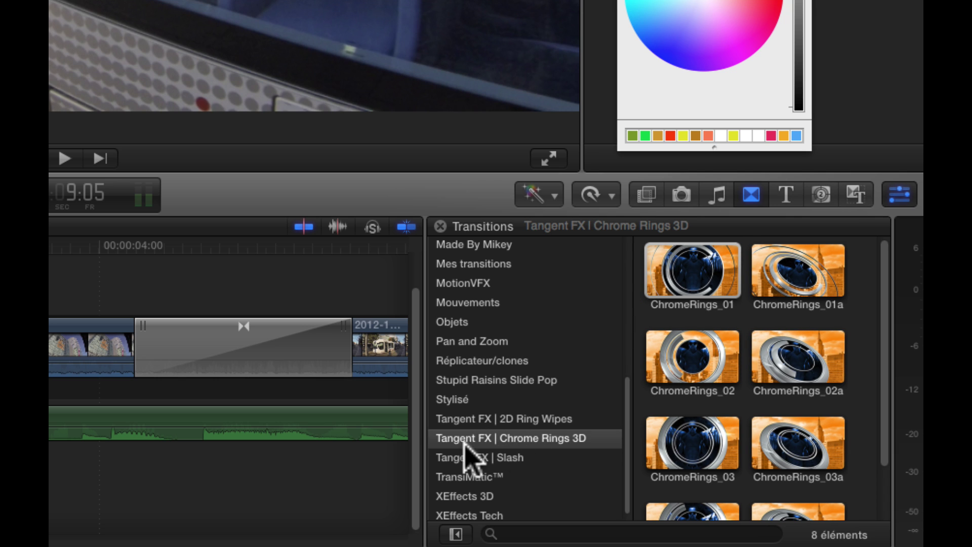
{"action": "left_click", "coordinate": [481, 420]}
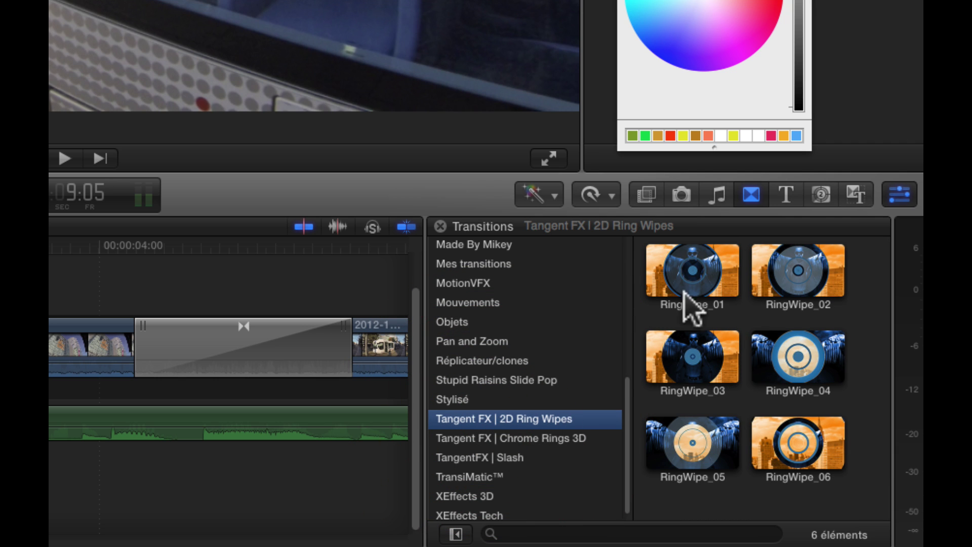
{"action": "left_click", "coordinate": [541, 436]}
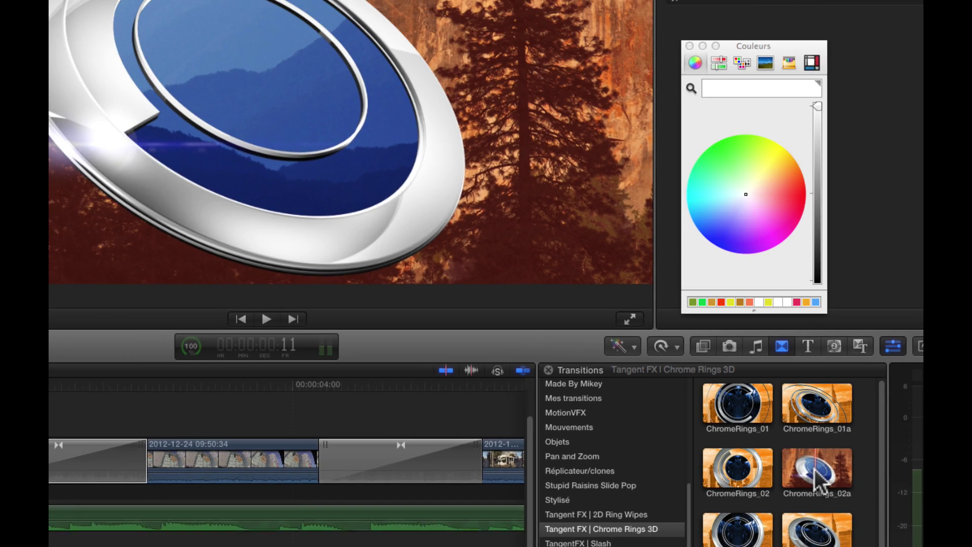
{"action": "left_click", "coordinate": [208, 481]}
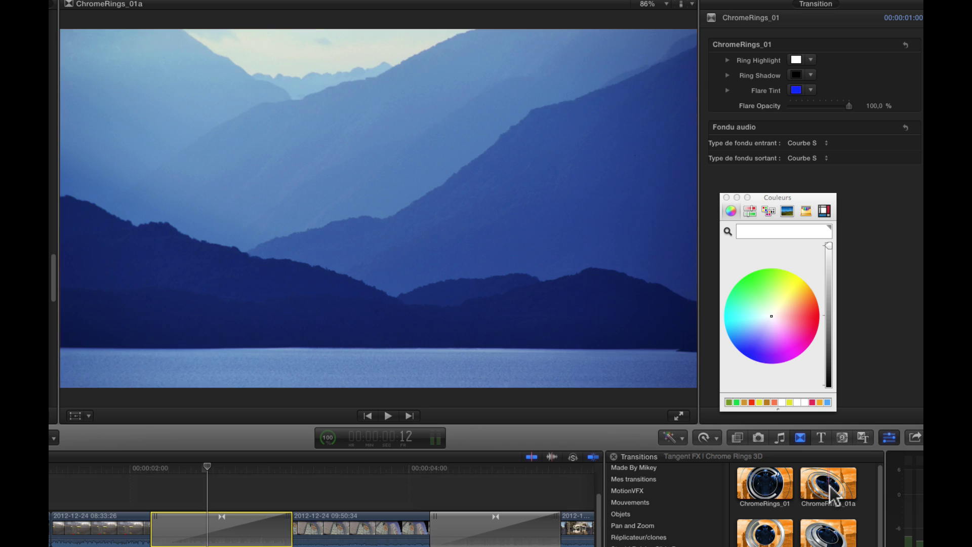
{"action": "left_click", "coordinate": [833, 494]}
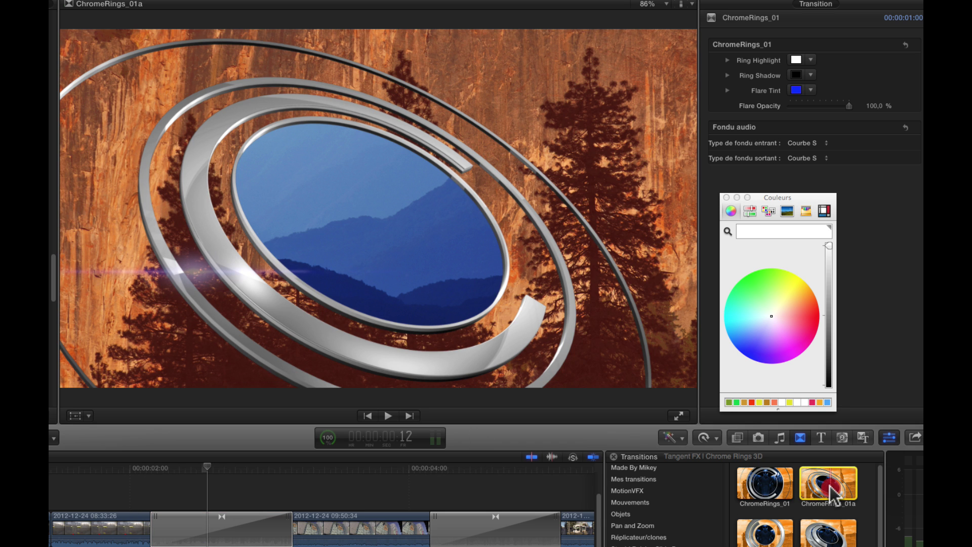
{"action": "left_click_drag", "start_coordinate": [833, 494], "coordinate": [236, 529]}
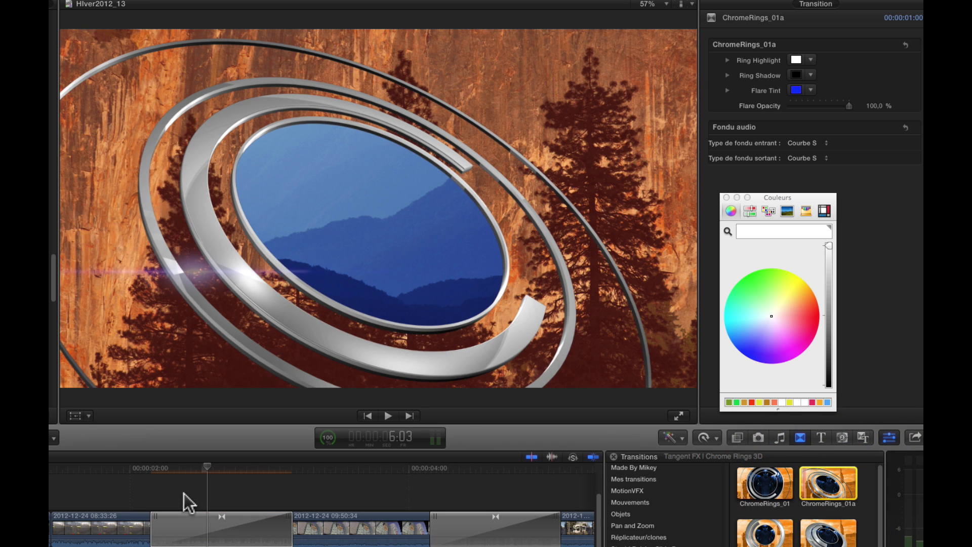
{"action": "left_click", "coordinate": [175, 521]}
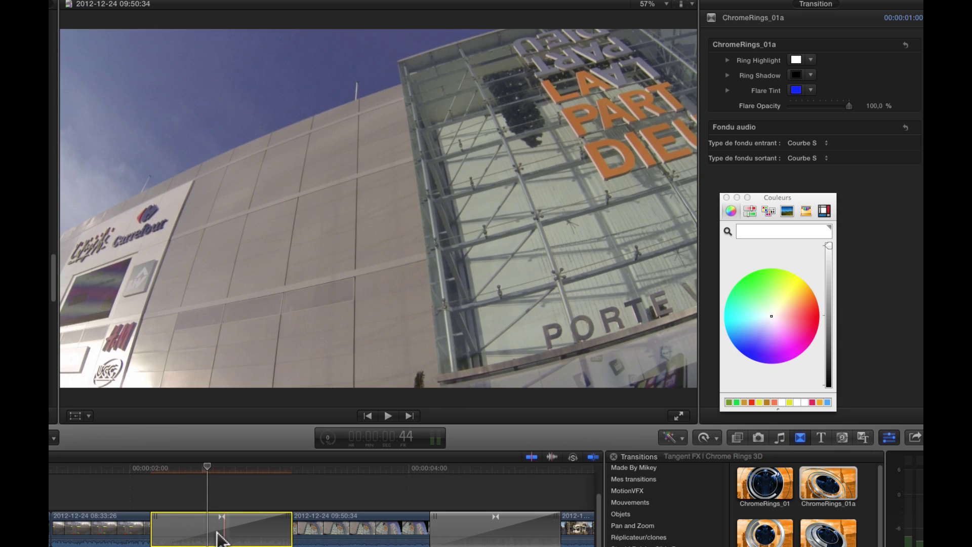
{"action": "left_click", "coordinate": [216, 532]}
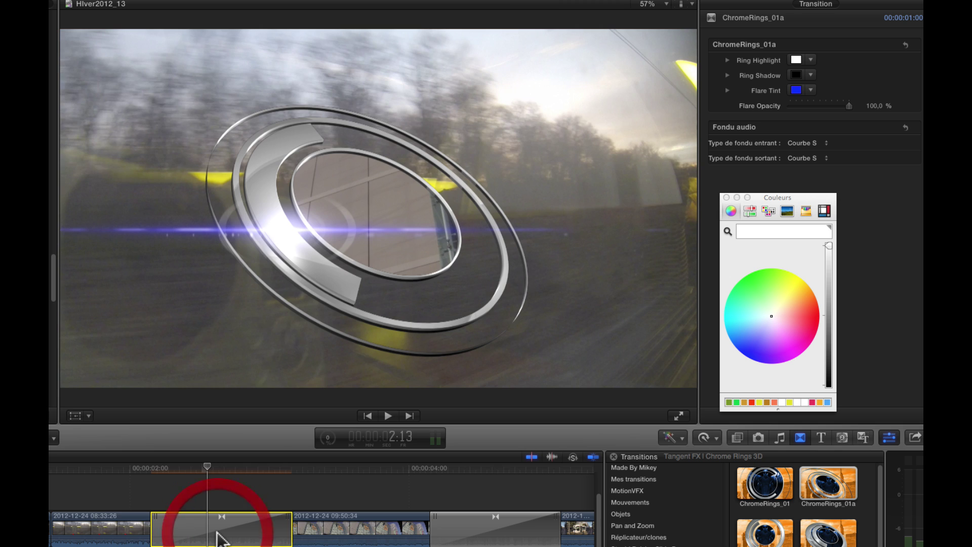
{"action": "left_click", "coordinate": [224, 522]}
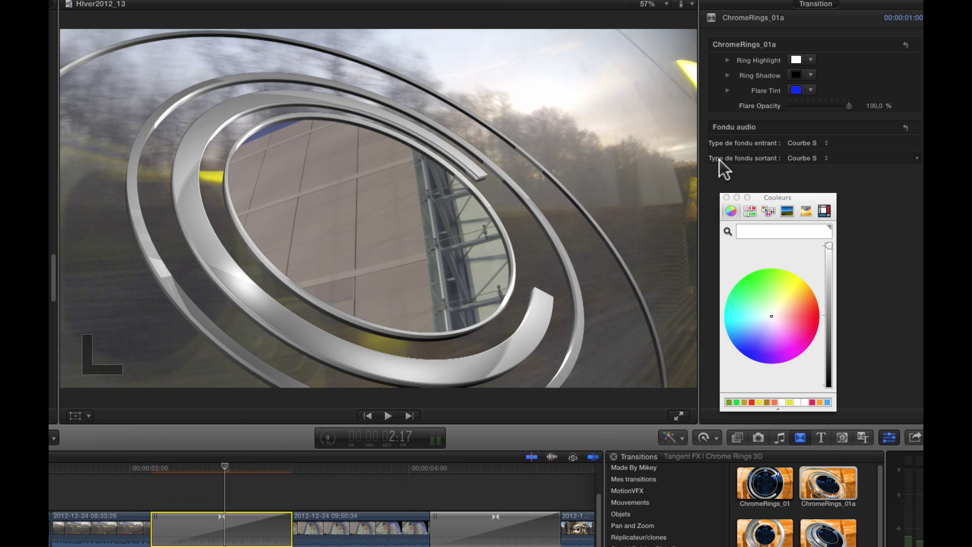
- Set ChromeRings_01a's Ring Highlight to yellow and its Ring Shadow to a very dark yellow
{"action": "left_click", "coordinate": [797, 60]}
{"action": "left_click", "coordinate": [797, 284]}
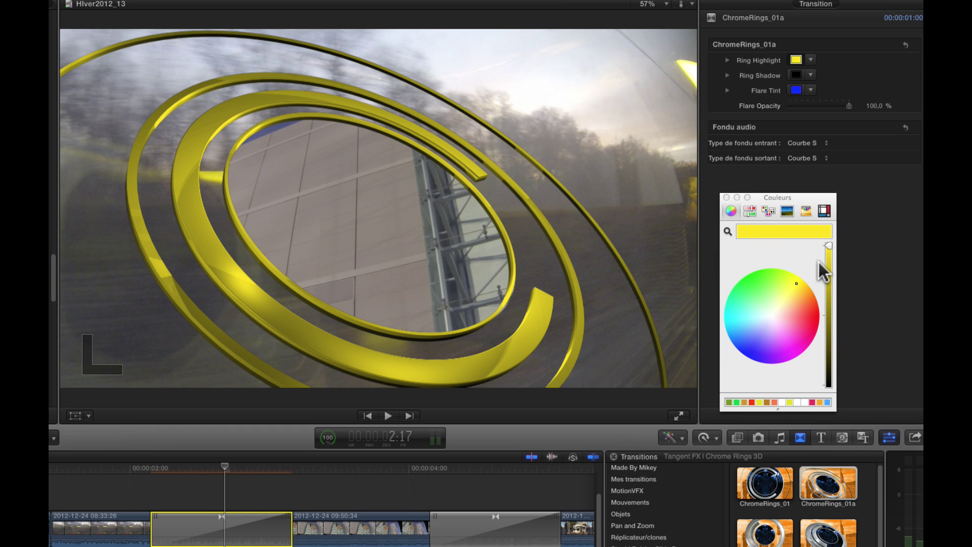
{"action": "left_click", "coordinate": [795, 76]}
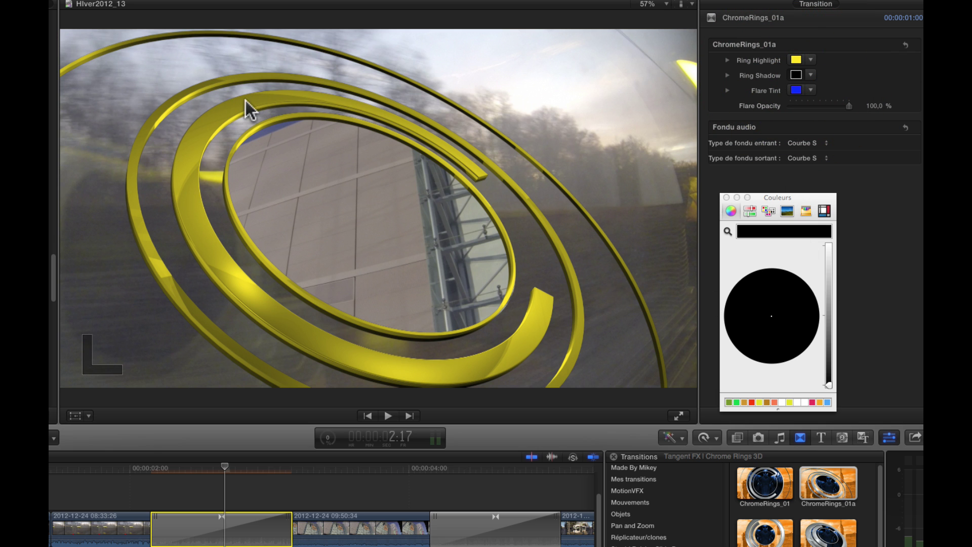
{"action": "mouse_move", "coordinate": [829, 385]}
{"action": "left_mouse_down"}
{"action": "mouse_move", "coordinate": [827, 314]}
{"action": "mouse_move", "coordinate": [830, 379]}
{"action": "left_mouse_up"}
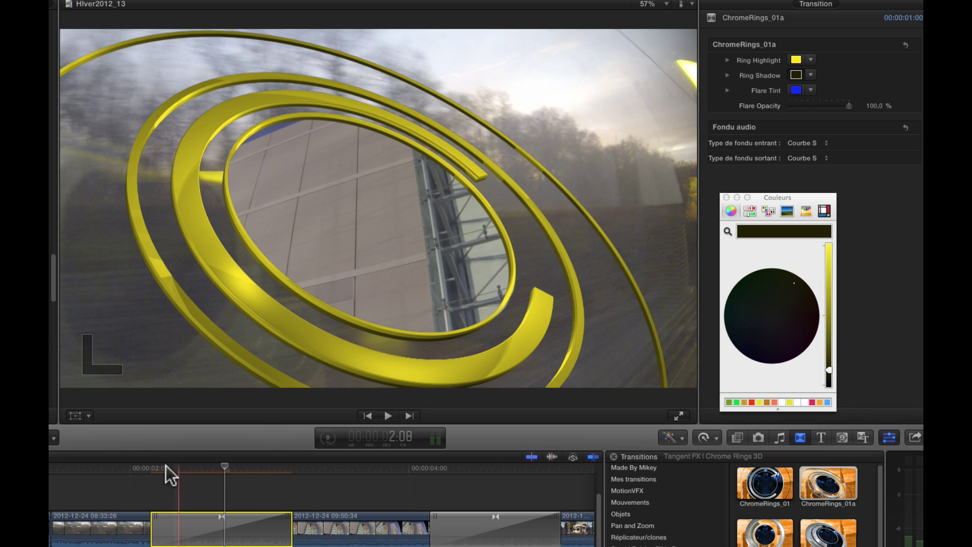
- Set ChromeRings_01a's Flare Tint to orange-red with the flare in view, and play back the transition from the preceding clip
{"action": "left_click_drag", "start_coordinate": [166, 466], "coordinate": [210, 475]}
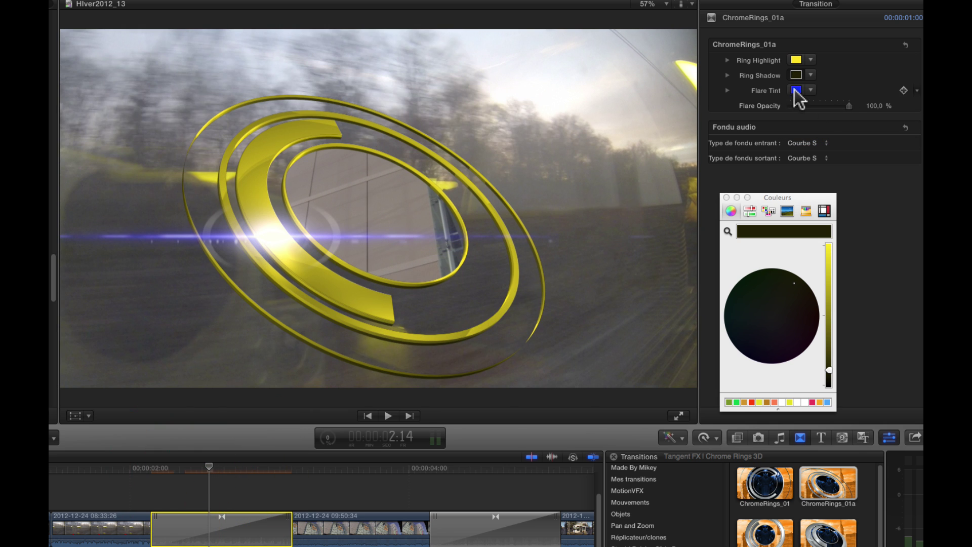
{"action": "left_click", "coordinate": [796, 90]}
{"action": "left_click", "coordinate": [813, 316]}
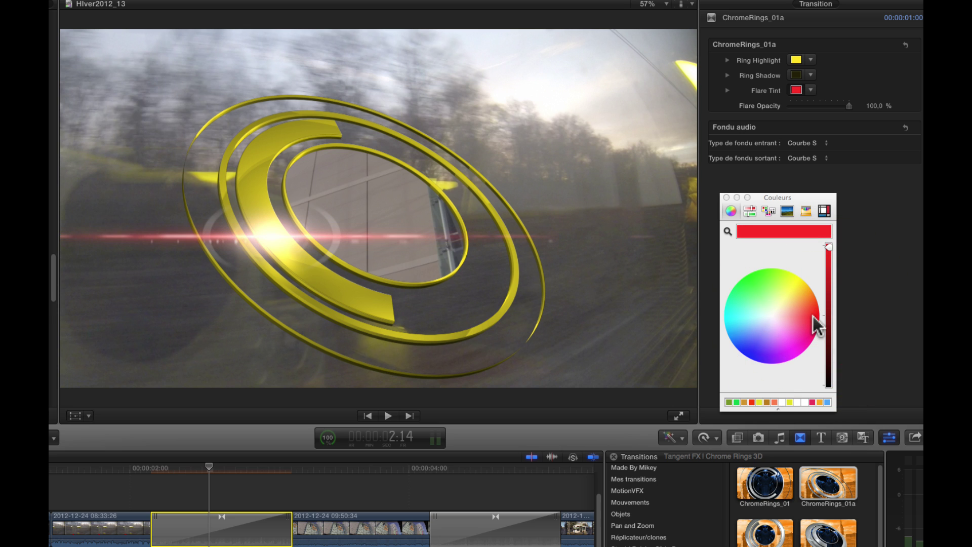
{"action": "left_click", "coordinate": [813, 307]}
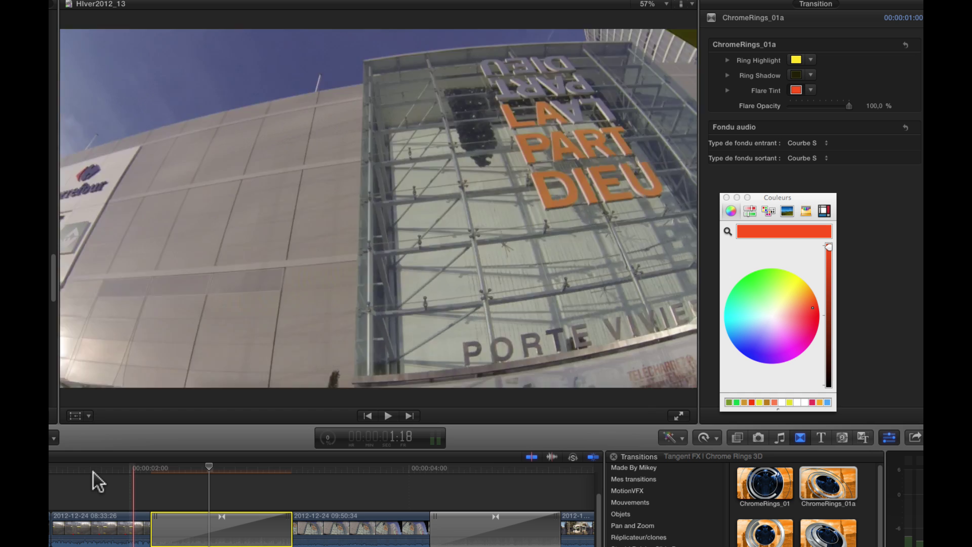
{"action": "left_click", "coordinate": [93, 472]}
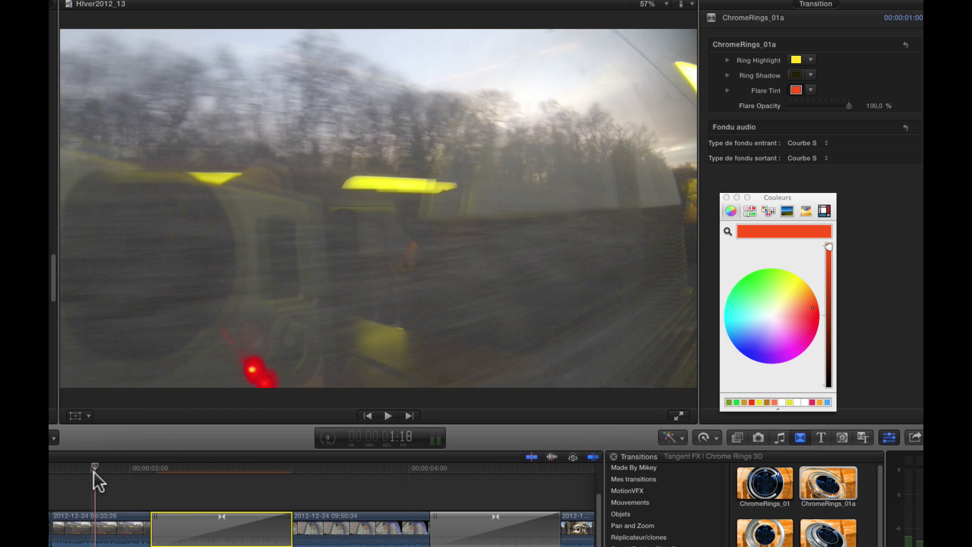
{"action": "key", "text": "space"}
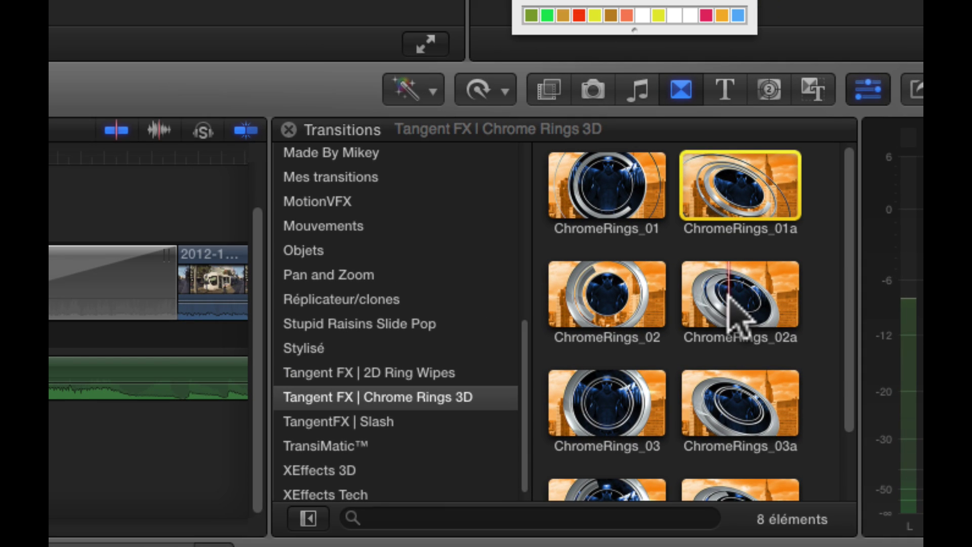
{"action": "left_click_drag", "start_coordinate": [745, 320], "coordinate": [47, 277]}
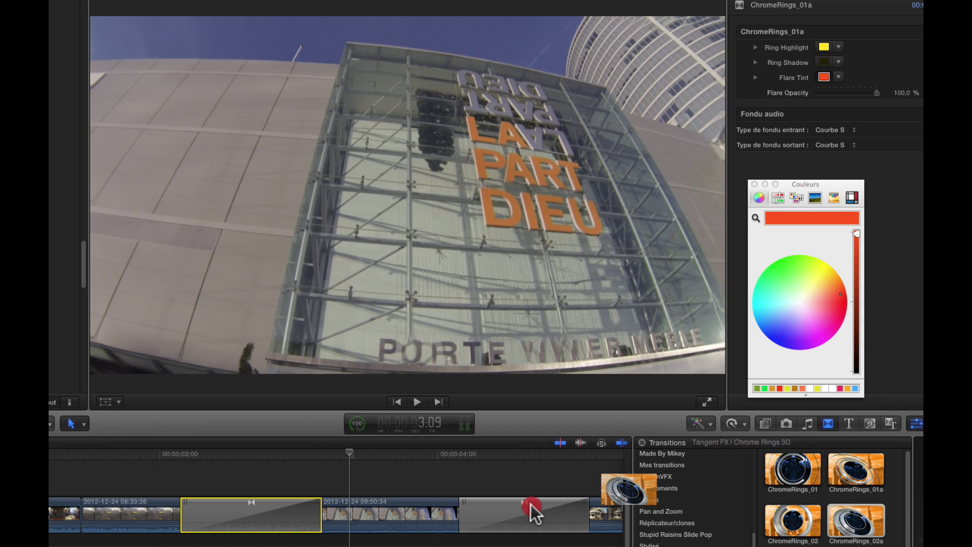
{"action": "left_click_drag", "start_coordinate": [528, 507], "coordinate": [513, 528]}
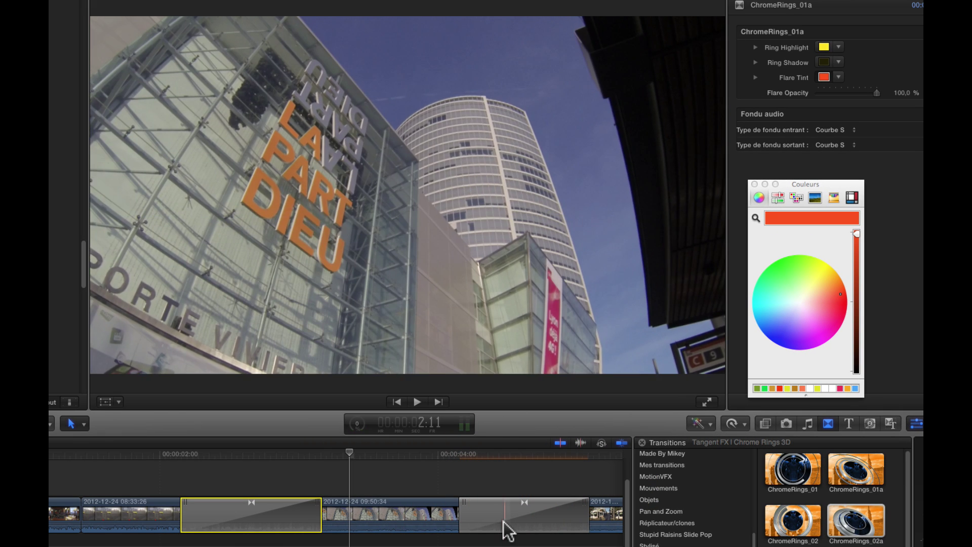
{"action": "left_click", "coordinate": [507, 517]}
{"action": "left_click", "coordinate": [509, 524]}
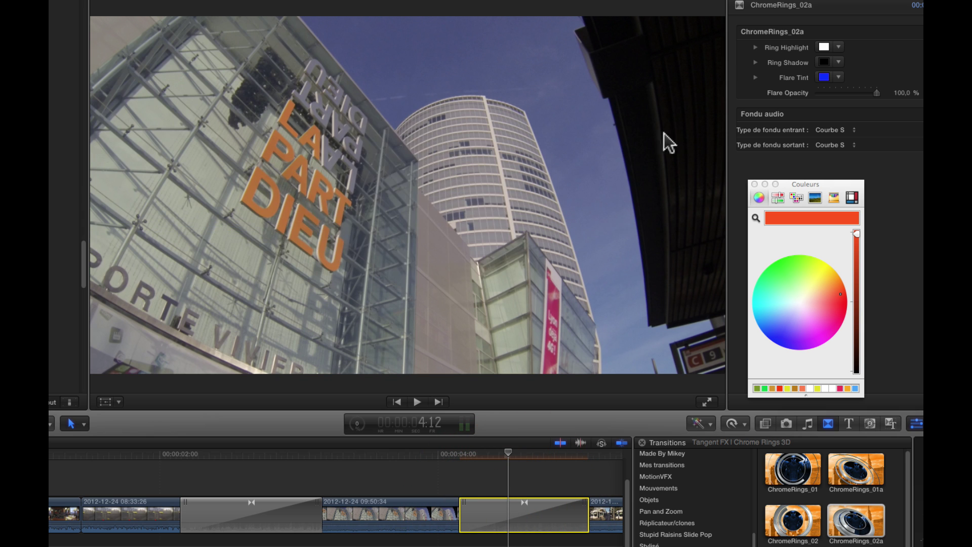
- Set ChromeRings_02a's Ring Highlight to a blue sampled from the sky in the image and lighten it to periwinkle
{"action": "left_click", "coordinate": [824, 47]}
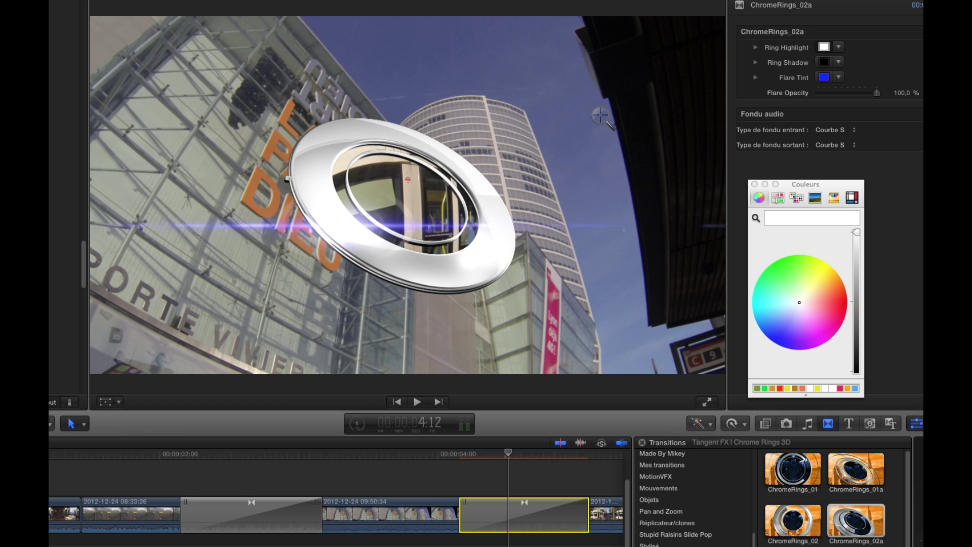
{"action": "left_click", "coordinate": [864, 326]}
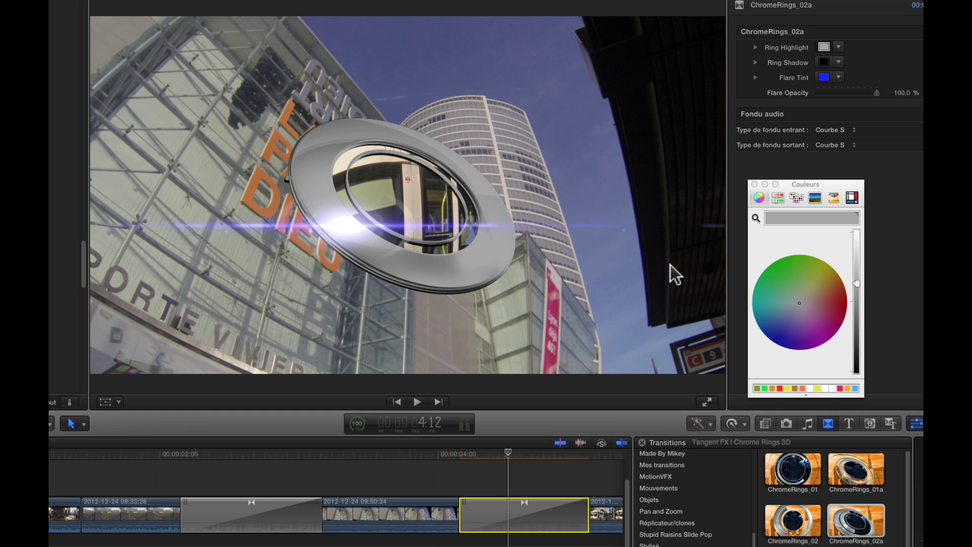
{"action": "left_click_drag", "start_coordinate": [856, 284], "coordinate": [854, 253]}
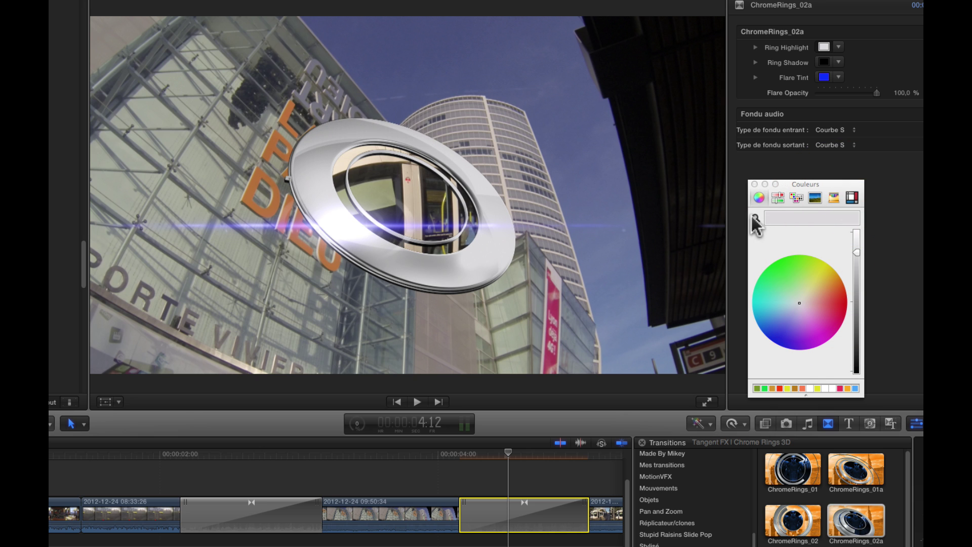
{"action": "left_click", "coordinate": [753, 216]}
{"action": "left_click", "coordinate": [582, 208]}
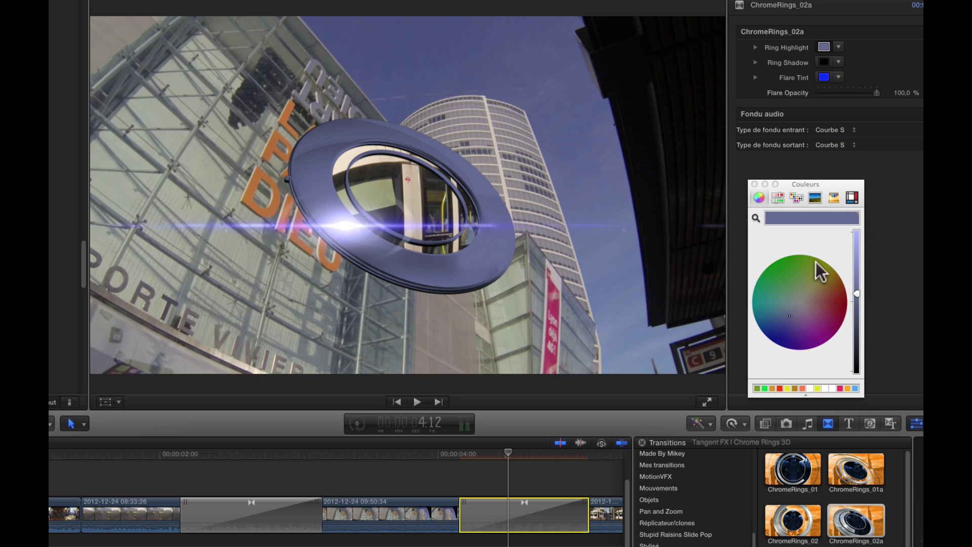
{"action": "left_click_drag", "start_coordinate": [857, 291], "coordinate": [858, 248]}
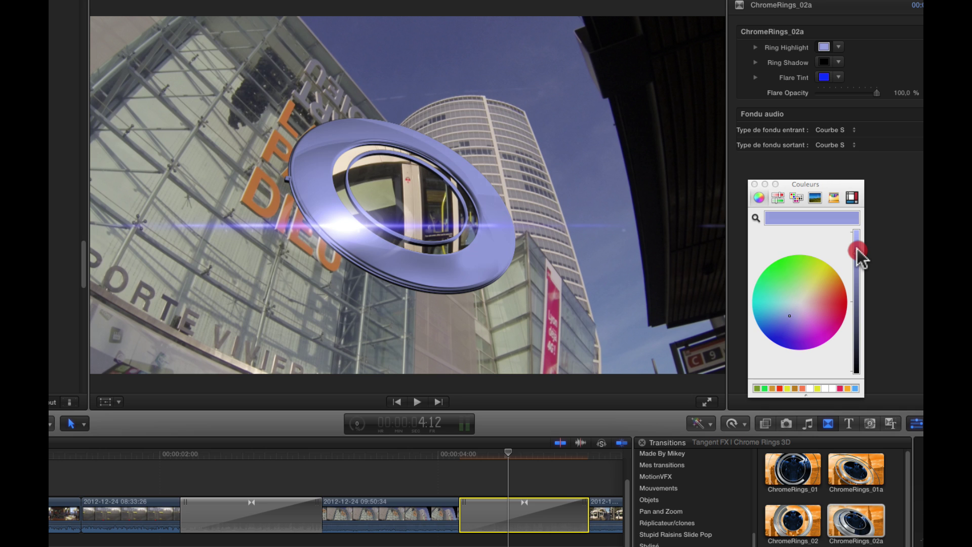
- Try a blue sampled from the sky as ChromeRings_02a's Ring Shadow, and darken it fully to black
{"action": "left_click", "coordinate": [825, 62]}
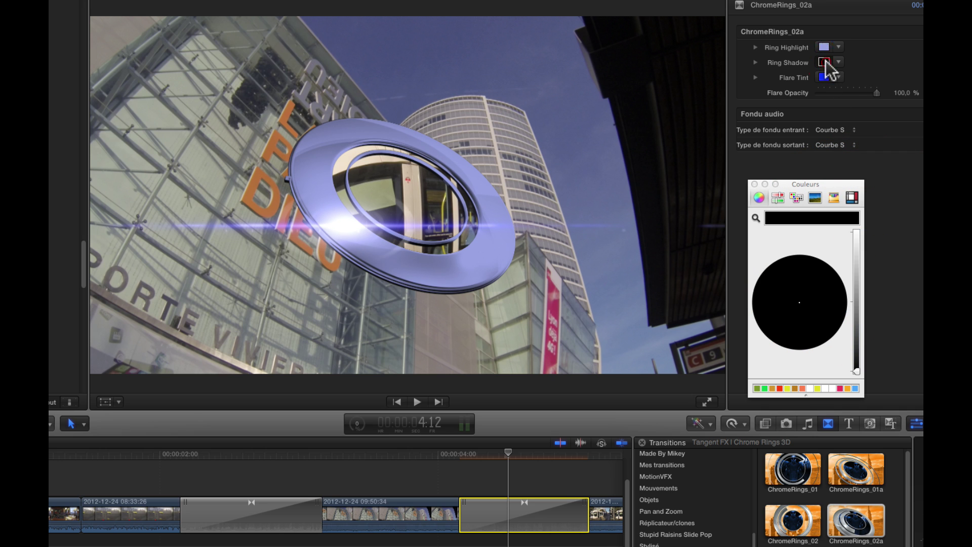
{"action": "left_click", "coordinate": [756, 217]}
{"action": "left_click", "coordinate": [534, 50]}
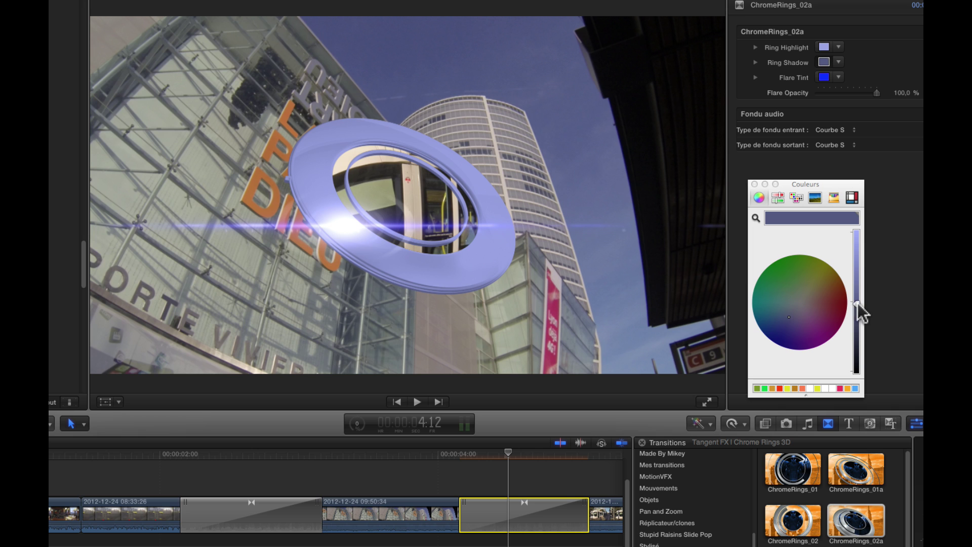
{"action": "left_click_drag", "start_coordinate": [856, 303], "coordinate": [857, 385]}
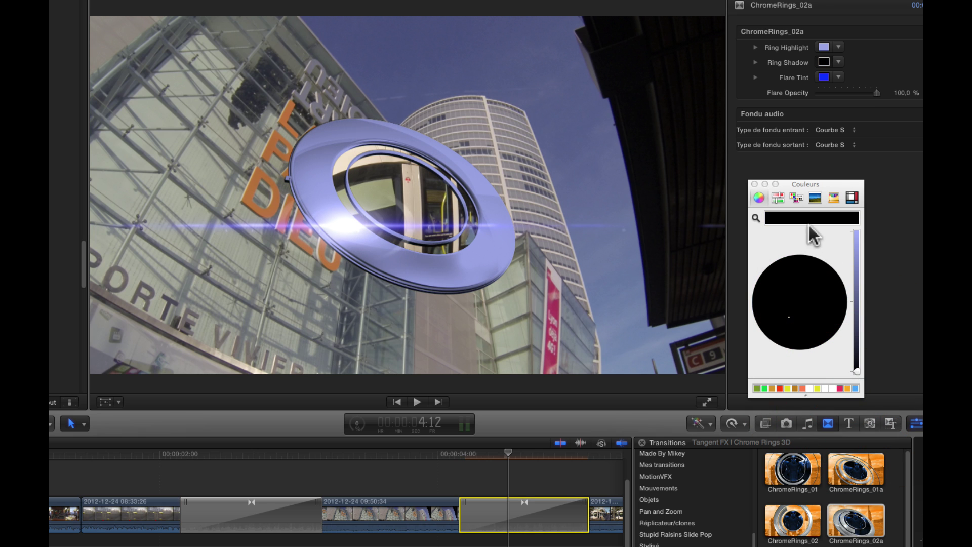
- Raise the brightness of ChromeRings_02a's periwinkle Ring Highlight to the maximum
{"action": "left_click", "coordinate": [825, 46]}
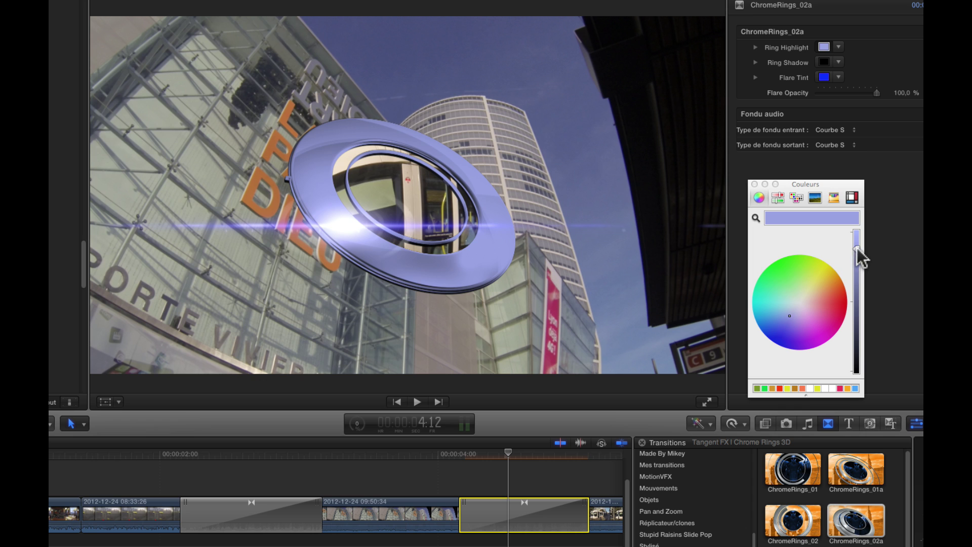
{"action": "left_click_drag", "start_coordinate": [859, 256], "coordinate": [861, 136]}
{"action": "left_click", "coordinate": [825, 62]}
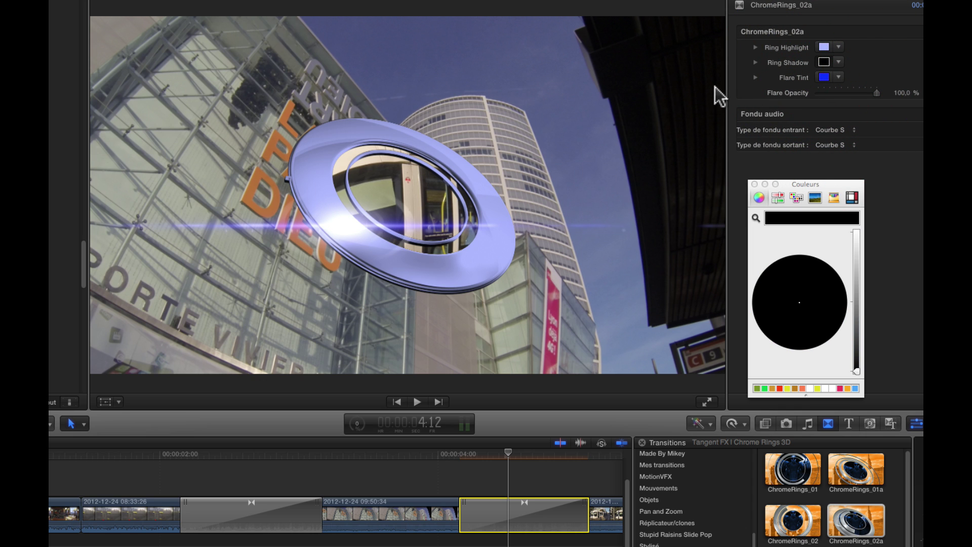
- Set ChromeRings_02a's Flare Tint to a softer, lighter blue, and try a lower Flare Opacity before undoing that change
{"action": "left_click", "coordinate": [826, 77]}
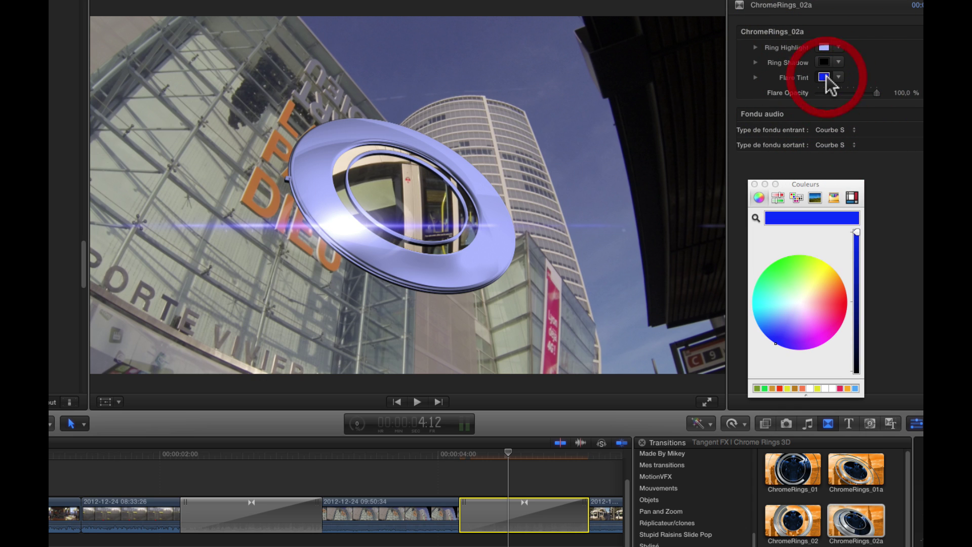
{"action": "left_click", "coordinate": [782, 326]}
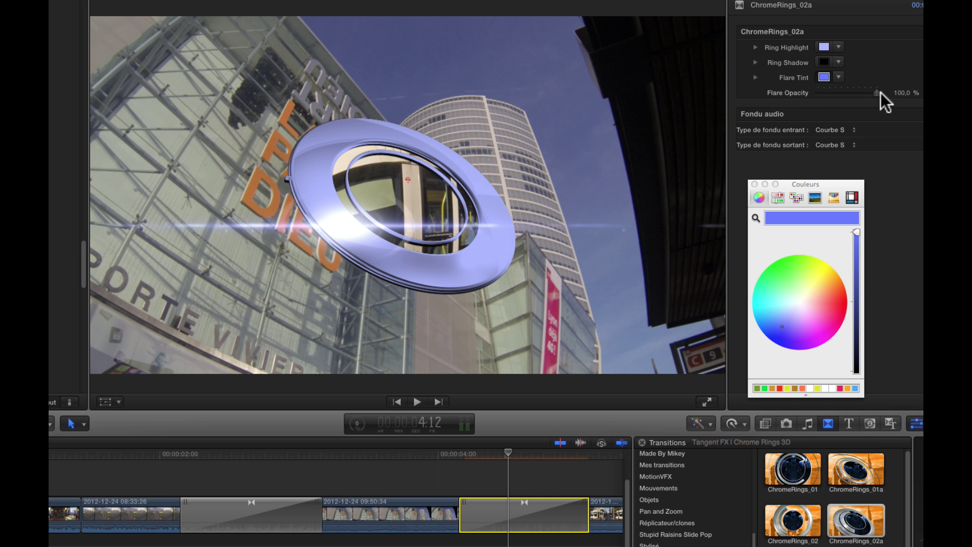
{"action": "left_click_drag", "start_coordinate": [877, 93], "coordinate": [767, 93]}
{"action": "key", "text": "super+z"}
{"action": "left_click", "coordinate": [429, 463]}
{"action": "key", "text": "space"}
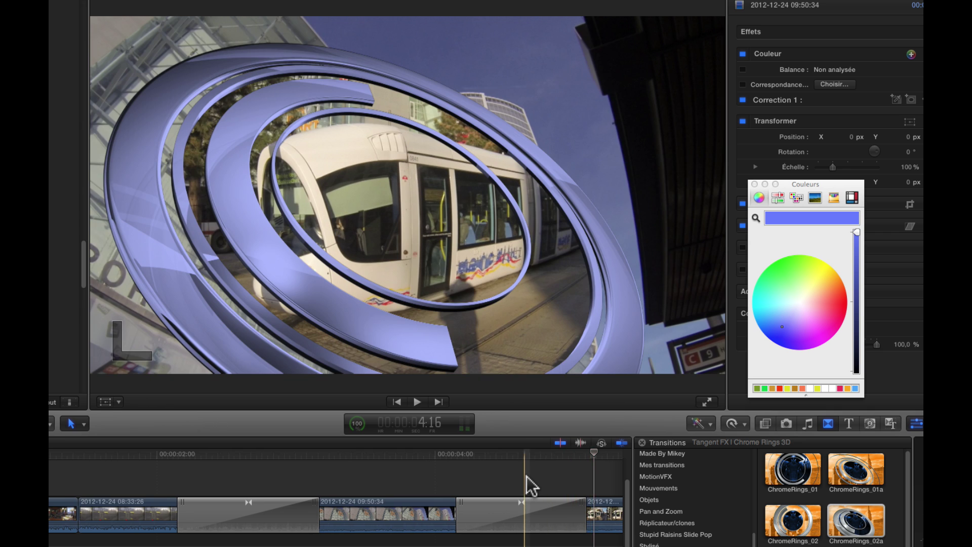
{"action": "key", "text": "space"}
{"action": "key", "text": "space"}
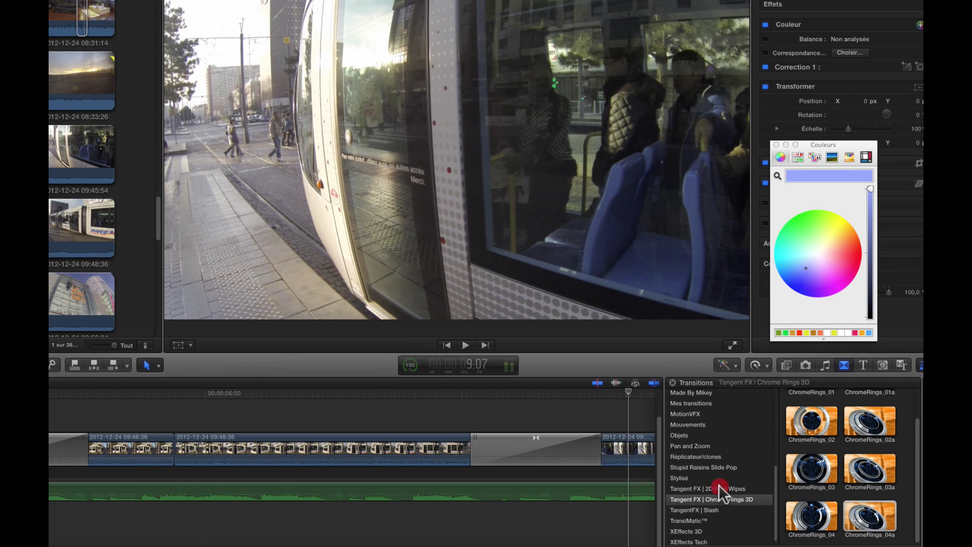
- Browse the Tangent FX 2D Ring Wipes, Chrome Rings 3D and Slash transition sets in turn
{"action": "left_click", "coordinate": [714, 490]}
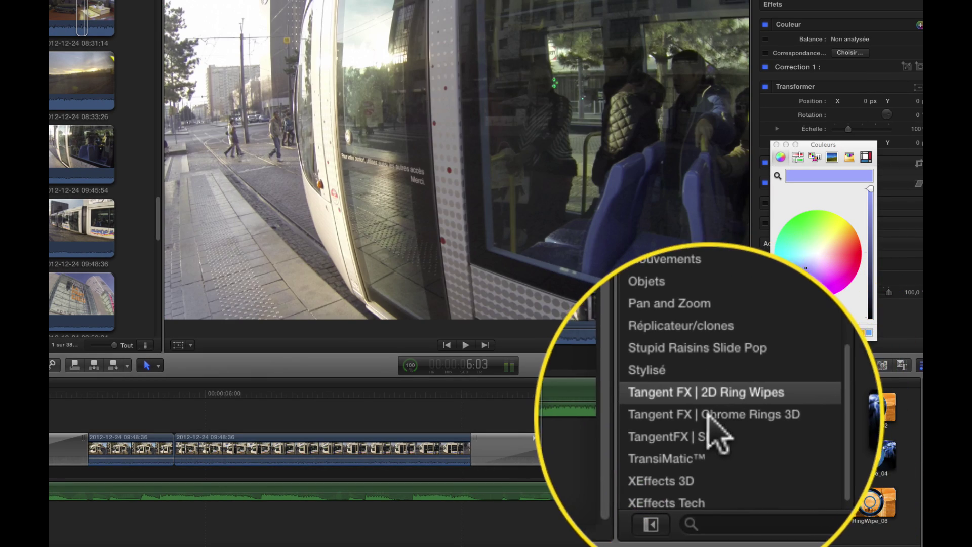
{"action": "left_click", "coordinate": [712, 415]}
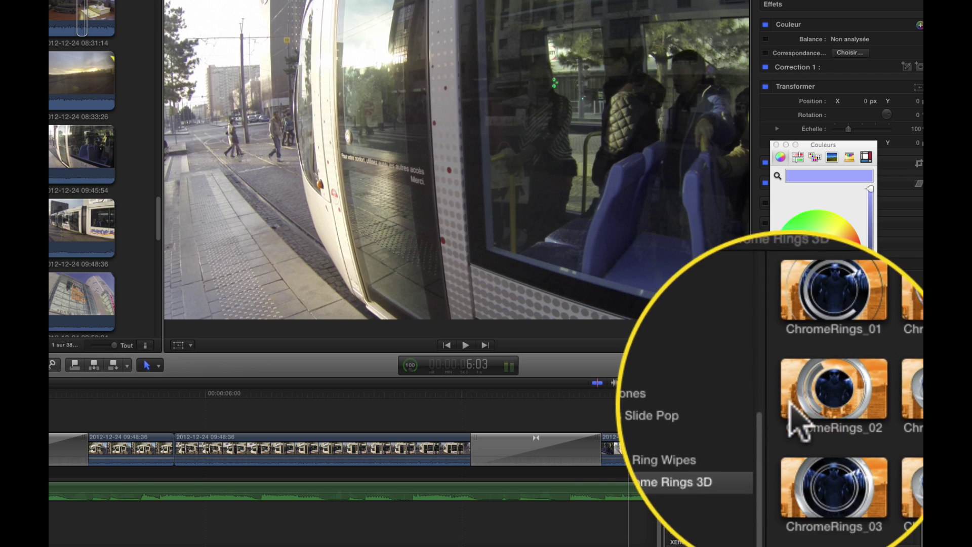
{"action": "left_click", "coordinate": [734, 437]}
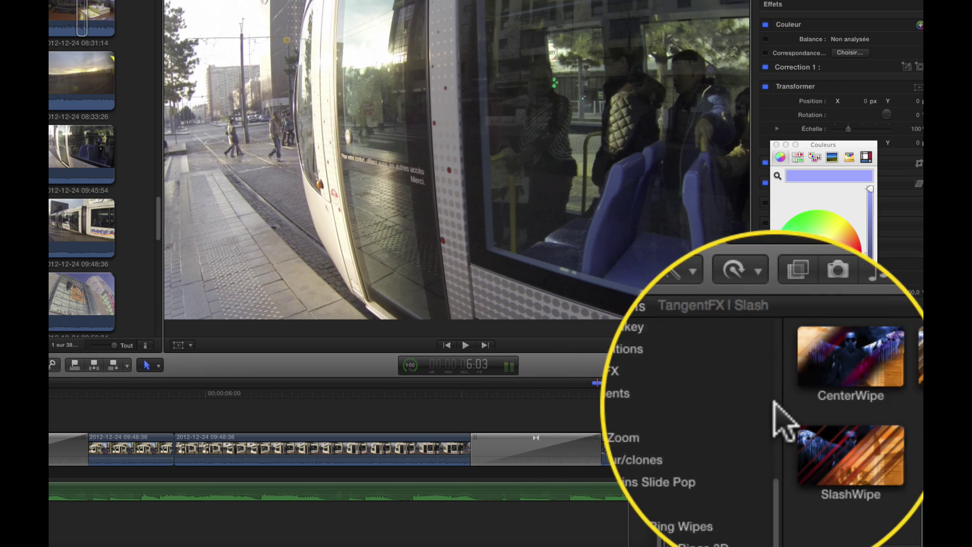